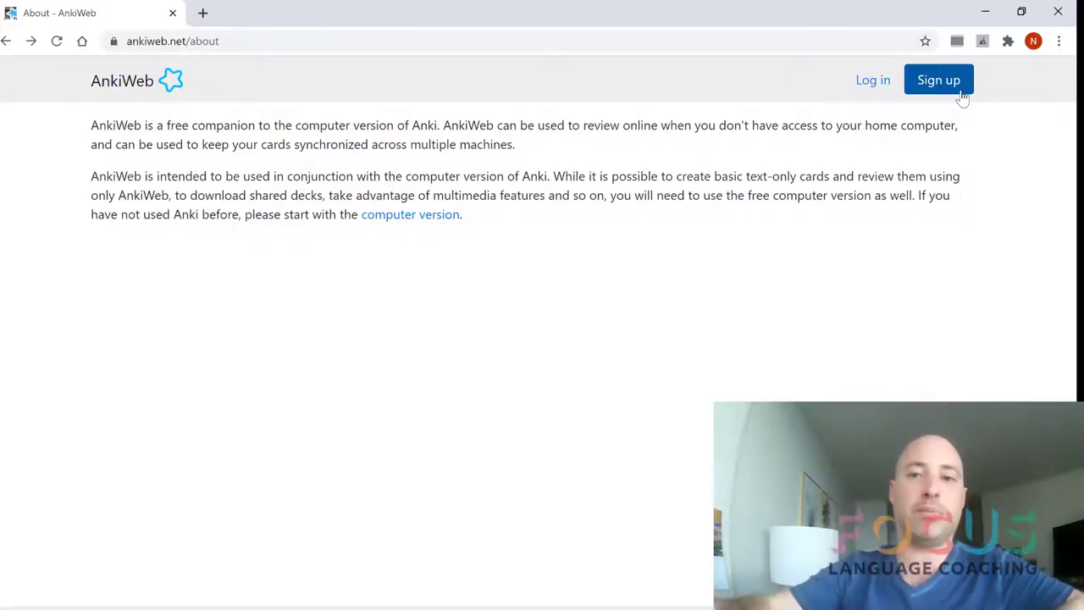
# Step: Go to apps.ankiweb.net and download the Anki 2.1.40 installer for Windows 7/8/10
pyautogui.hotkey('alt', 'Right')
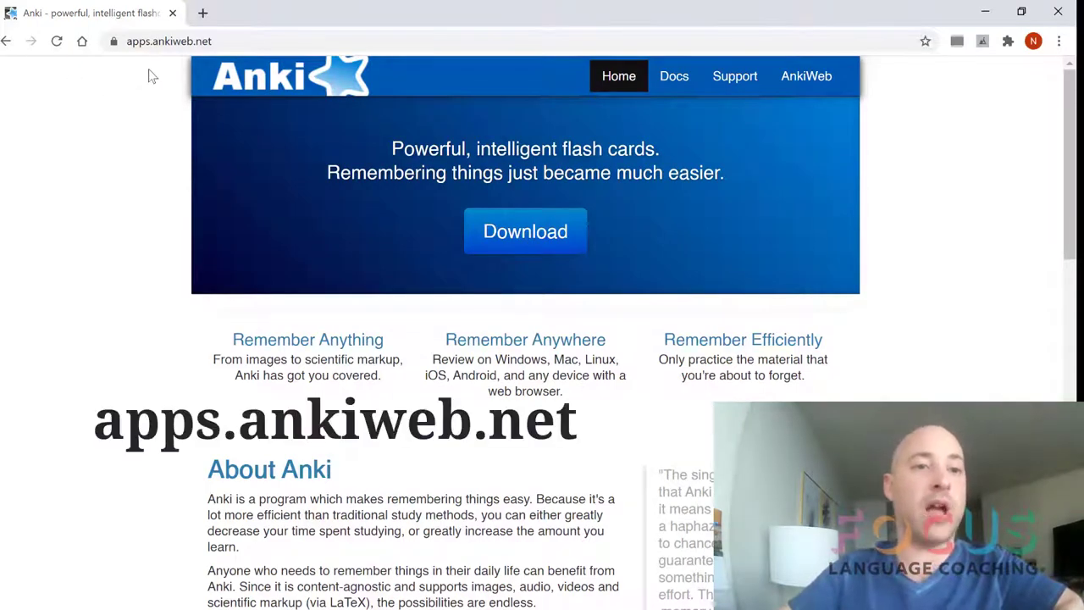
pyautogui.click(518, 253)
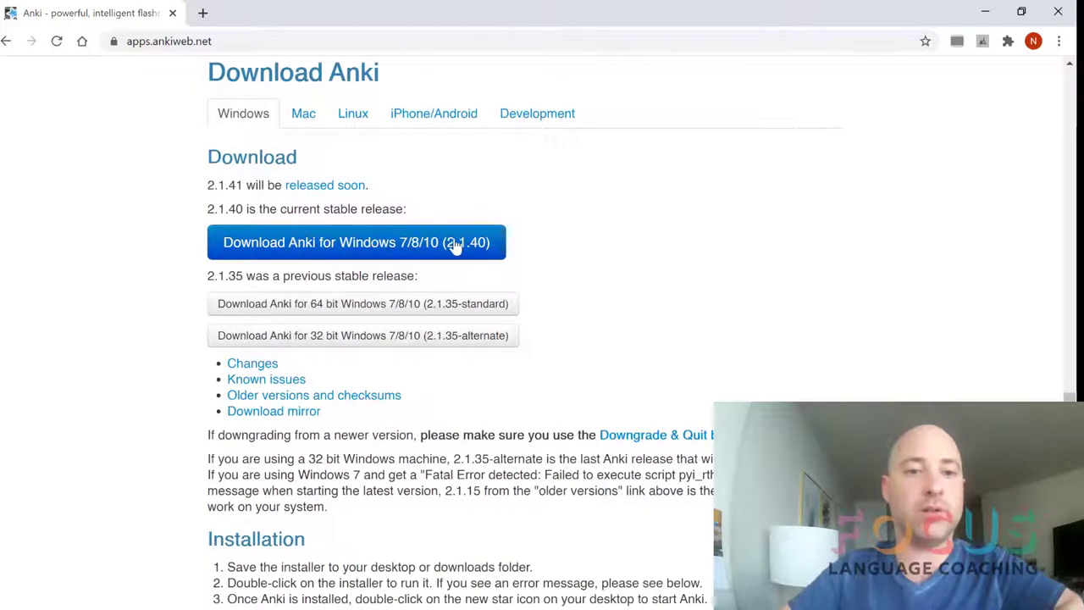
pyautogui.click(458, 244)
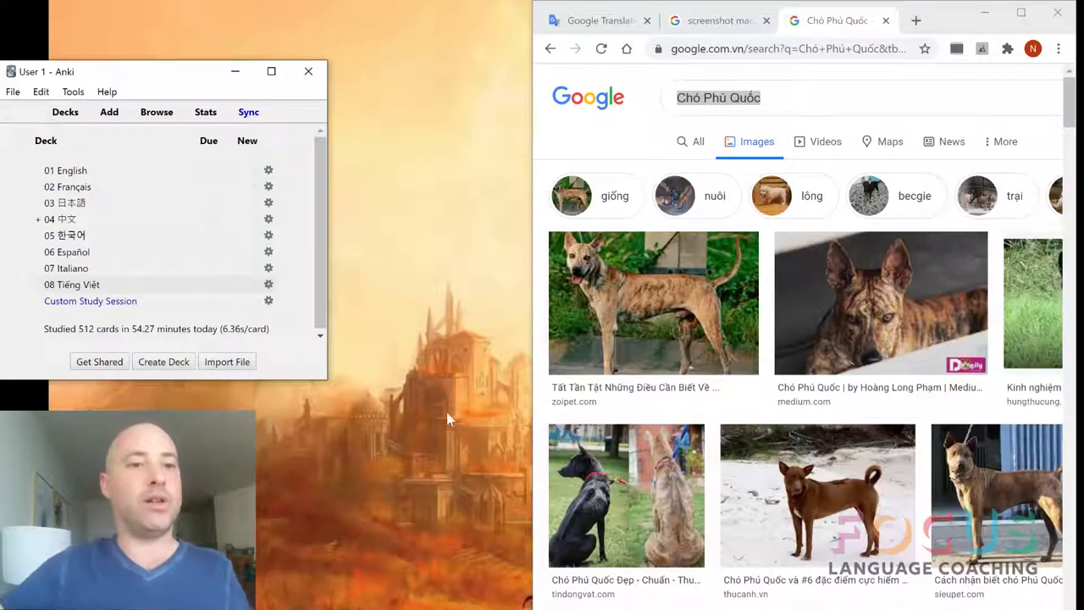
# Step: Switch to Anki, start a new note in the 08 Tiếng Việt deck, and minimize the main window behind it
pyautogui.moveTo(171, 75); pyautogui.dragTo(179, 82)
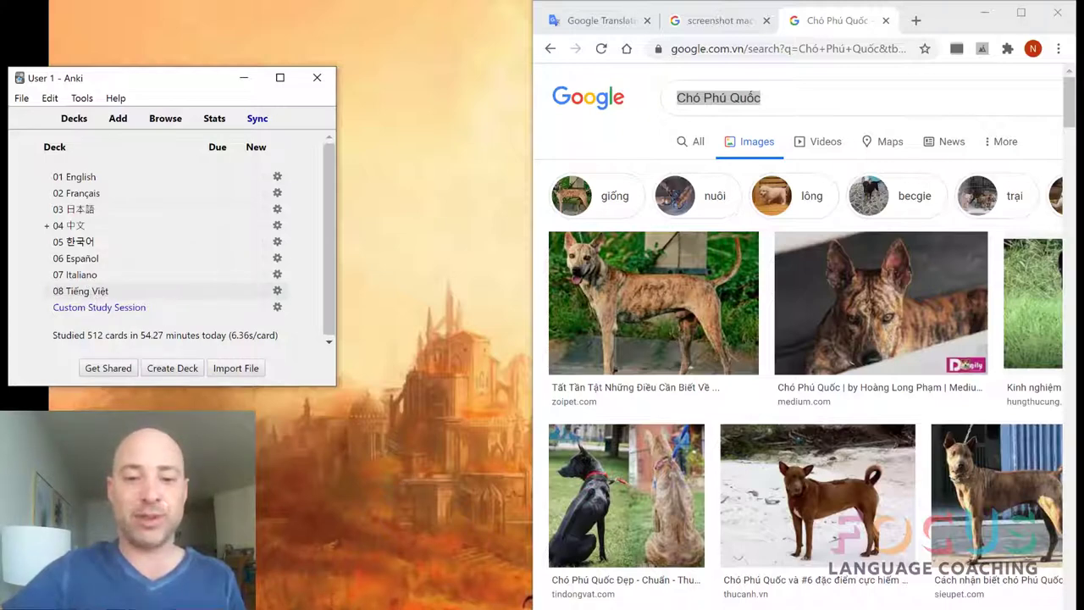
pyautogui.hotkey('alt', 'Tab')
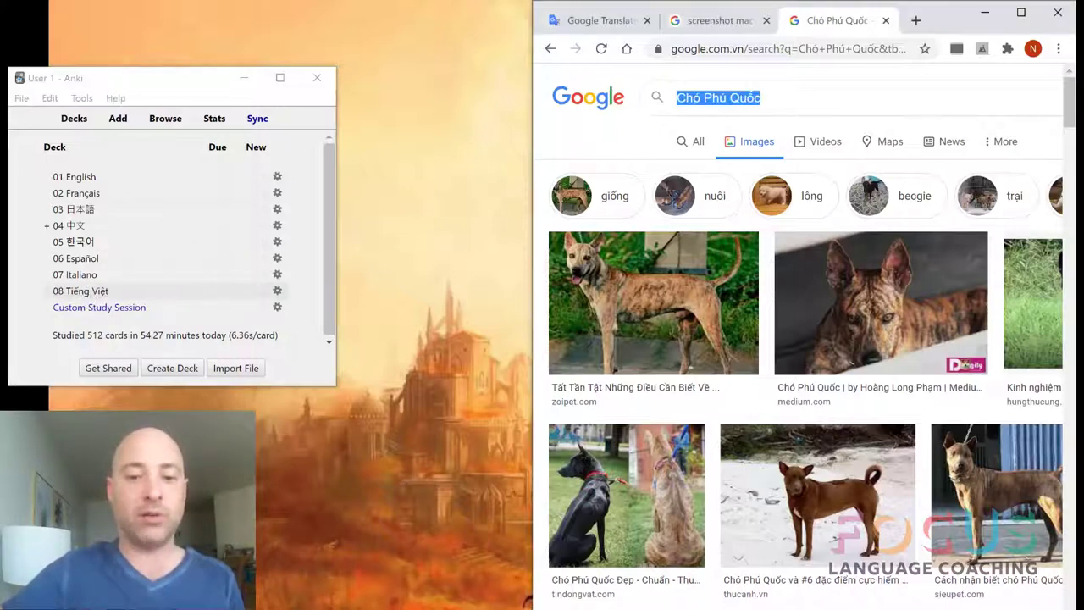
pyautogui.click(81, 290)
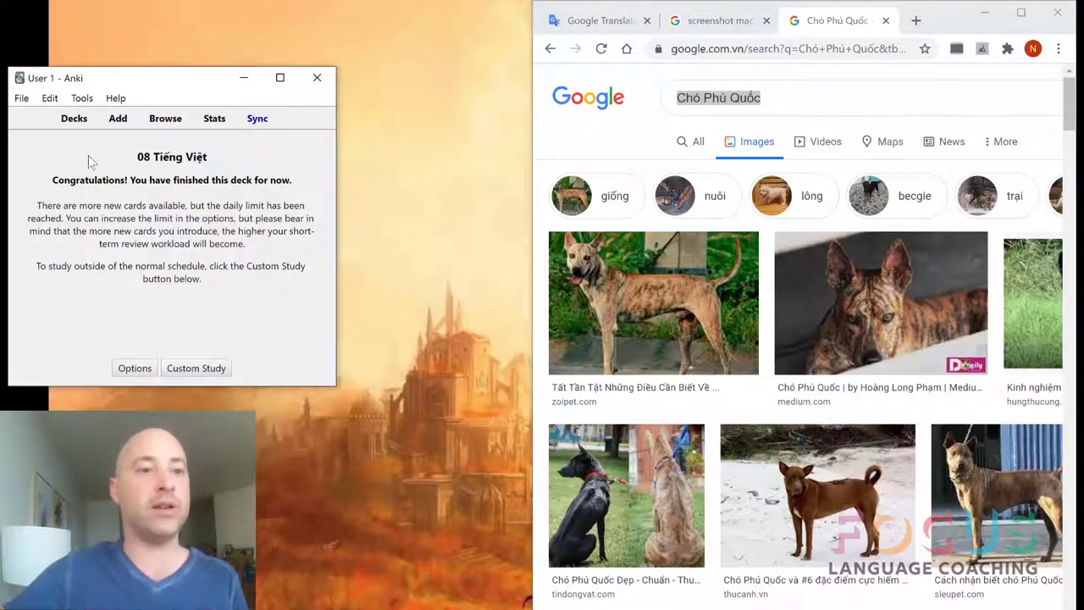
pyautogui.click(118, 123)
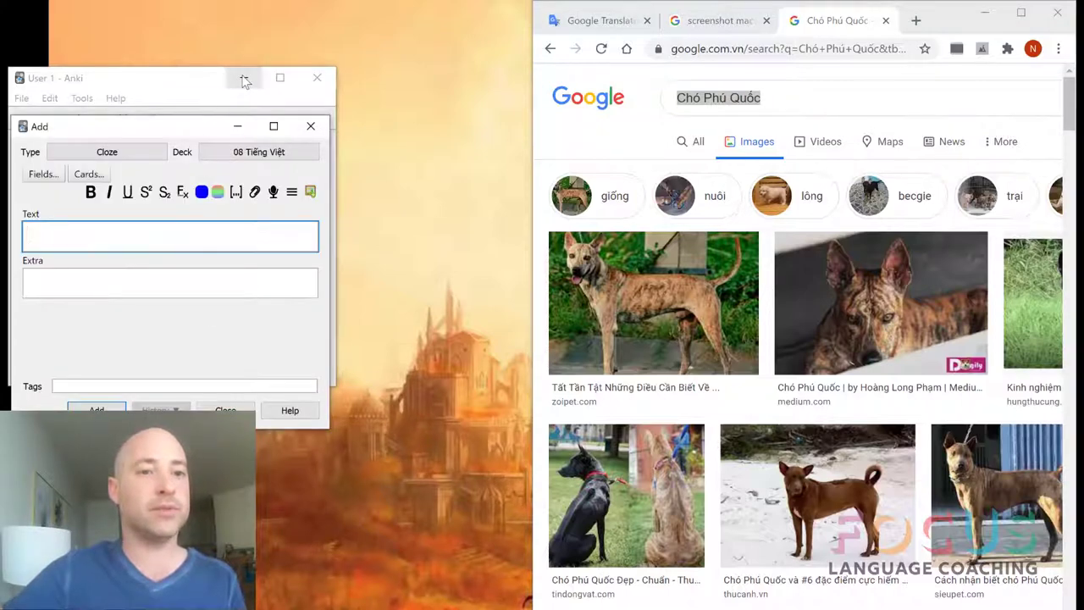
pyautogui.moveTo(194, 76)
pyautogui.mouseDown()
pyautogui.moveTo(260, 70)
pyautogui.moveTo(204, 70)
pyautogui.mouseUp()
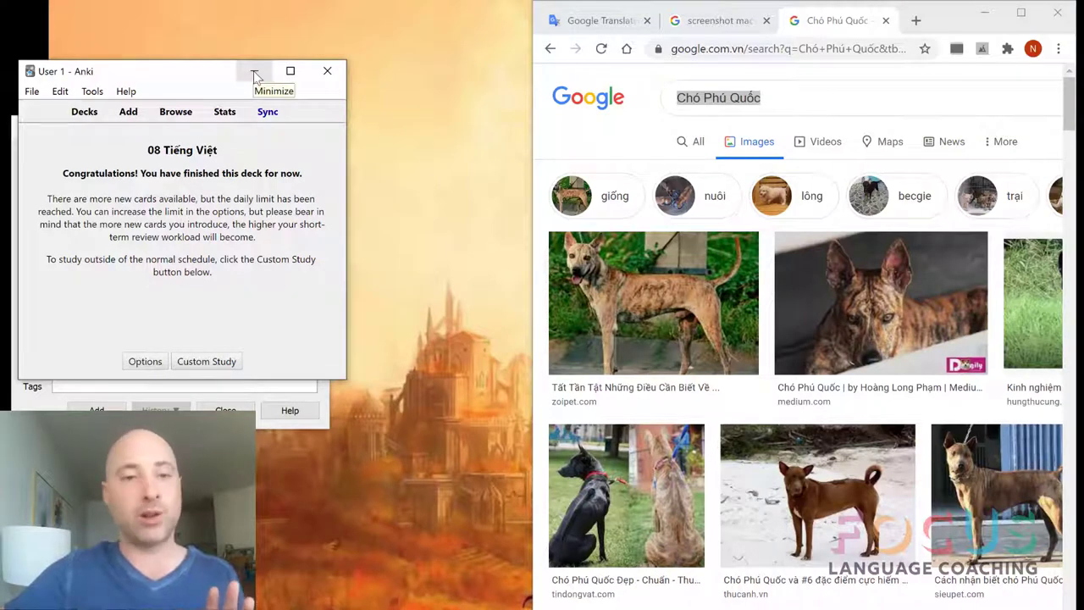
pyautogui.click(254, 76)
pyautogui.moveTo(150, 131); pyautogui.dragTo(160, 102)
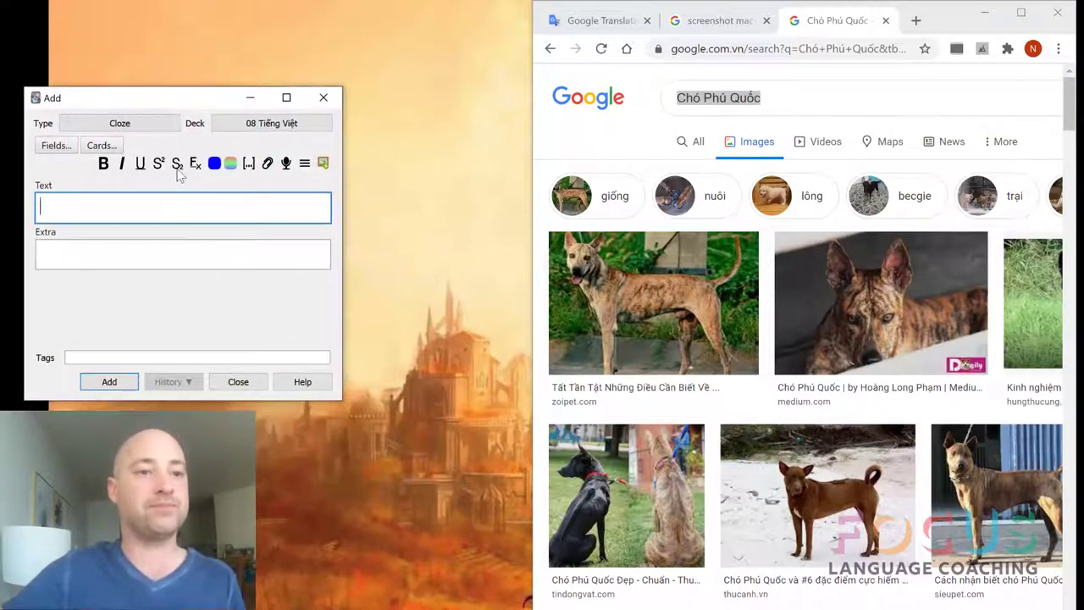
# Step: Set the new note's type to Basic (and reversed card)
pyautogui.click(152, 126)
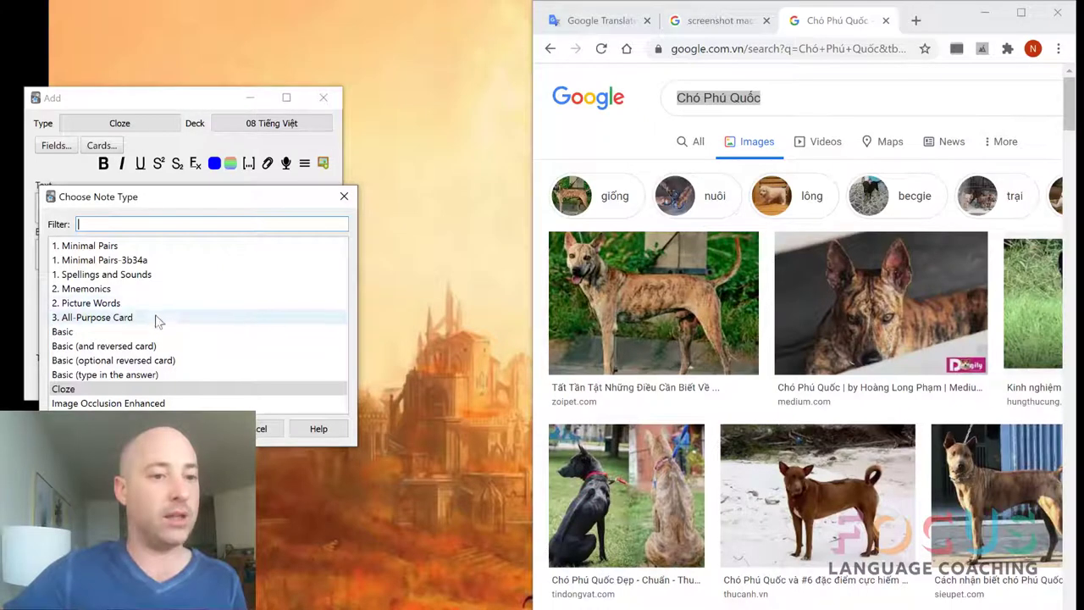
pyautogui.click(156, 332)
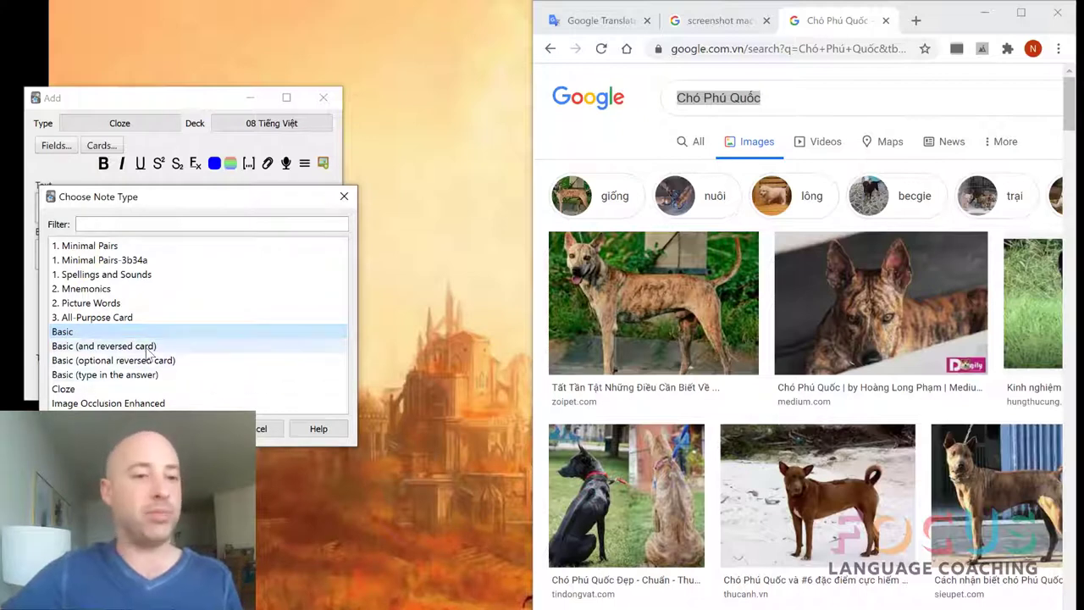
pyautogui.doubleClick(153, 345)
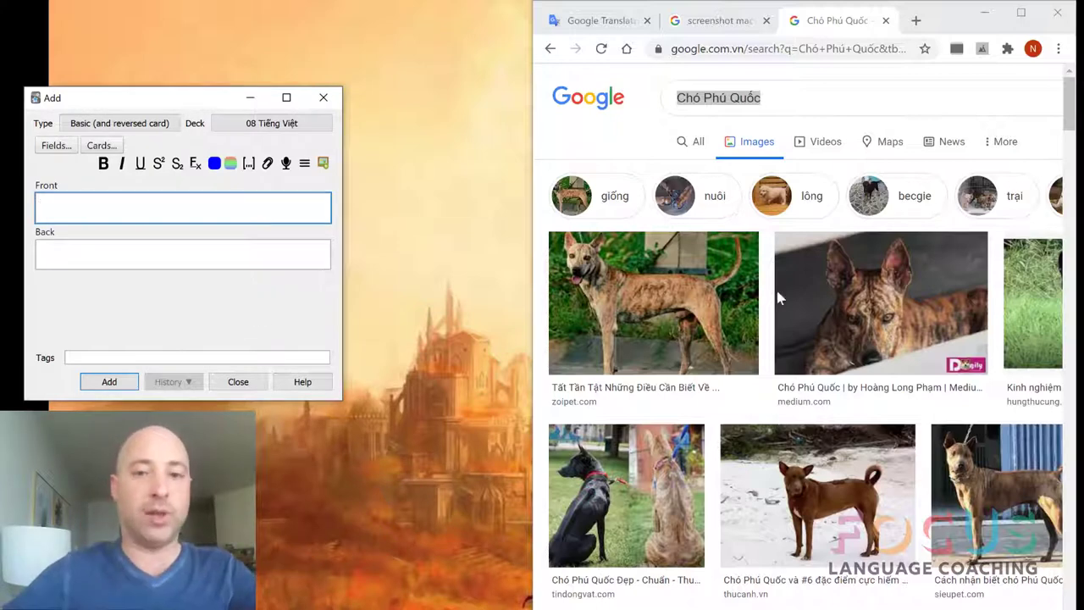
# Step: Widen the browser window with the Chó Phú Quốc image results so it fills the space beside the note window
pyautogui.moveTo(531, 252); pyautogui.dragTo(355, 237)
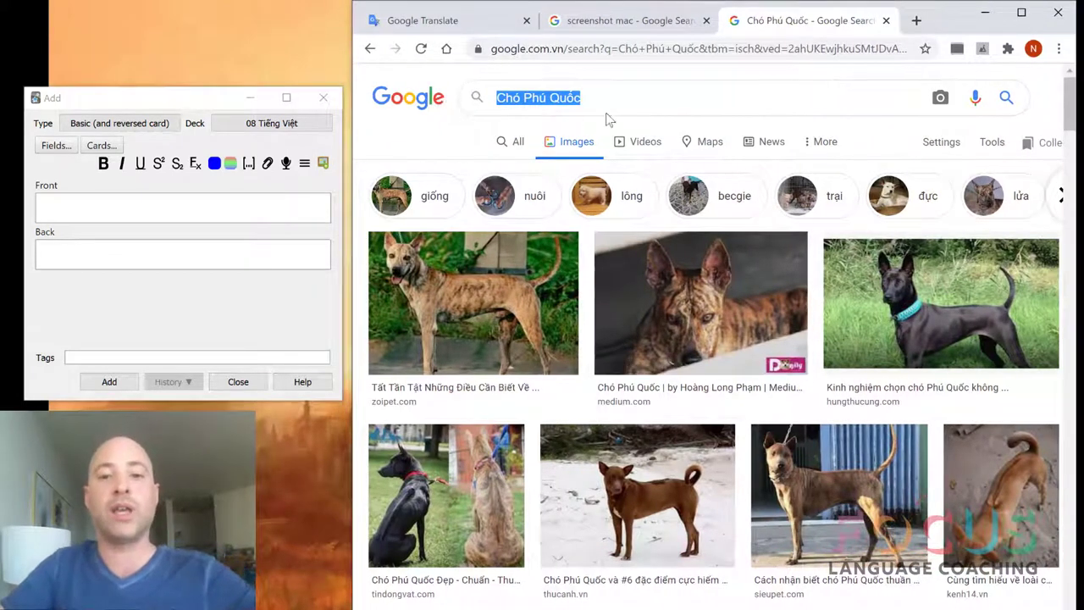
pyautogui.click(634, 92)
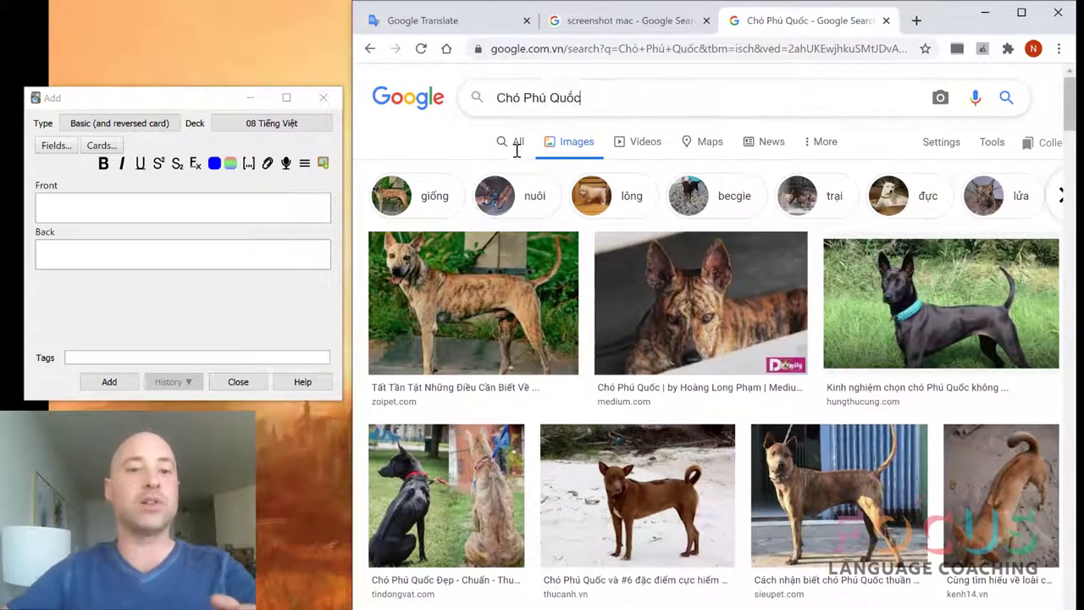
pyautogui.click(198, 200)
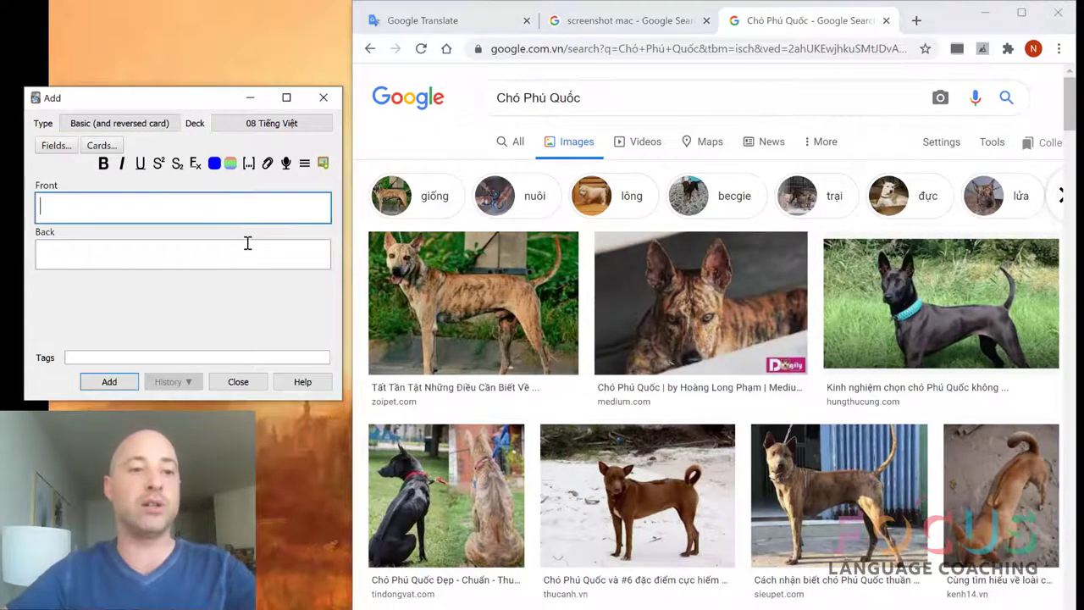
pyautogui.click(604, 99)
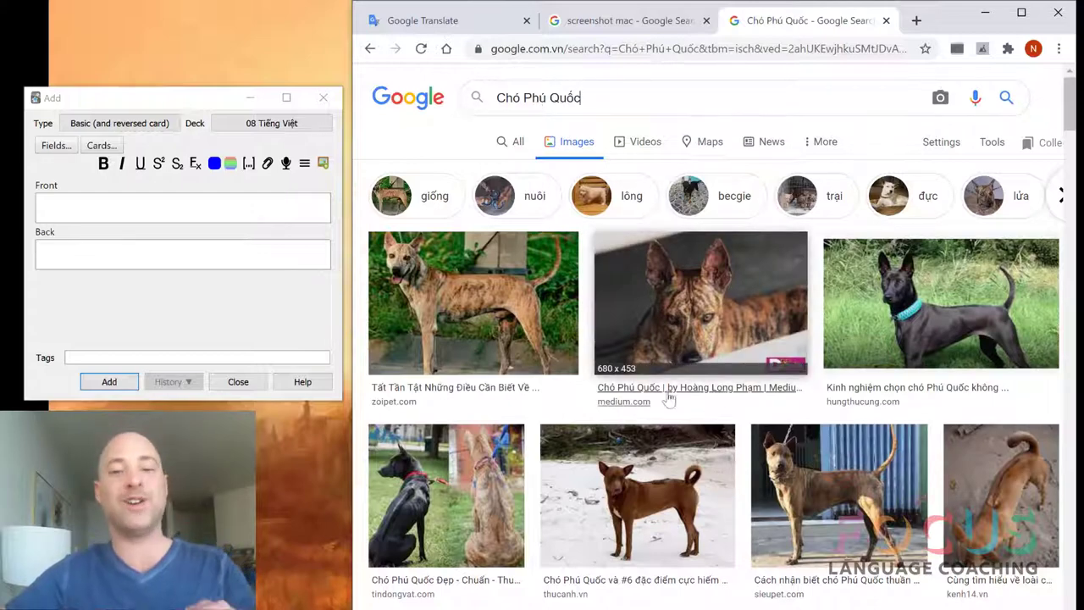
# Step: Look through the Chó Phú Quốc image results and open the preview of the kenh14.vn dog photo
pyautogui.click(999, 491)
pyautogui.scroll(5, 756, 334)
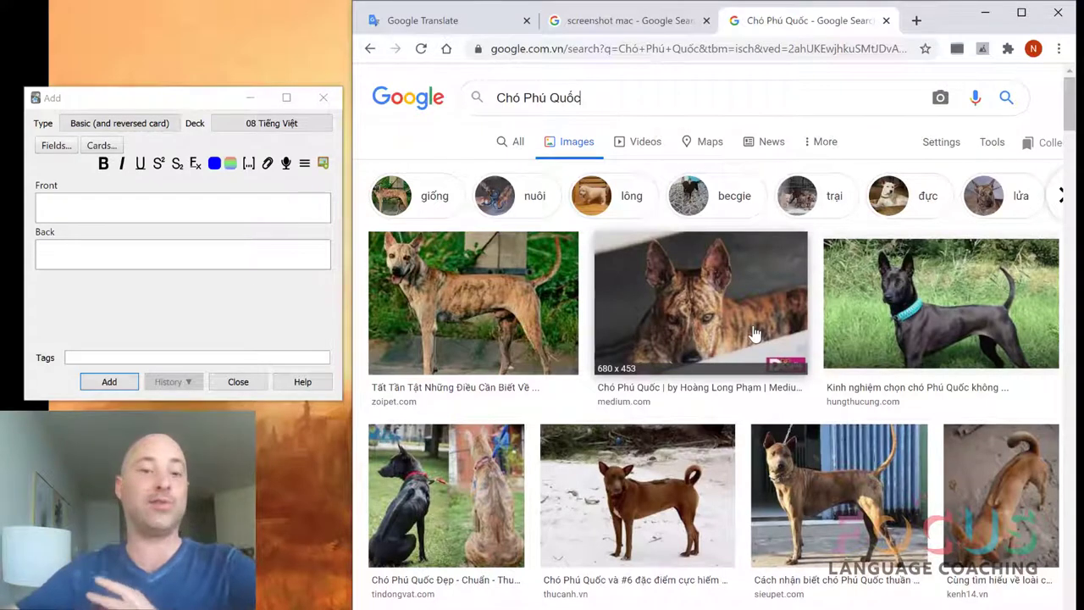
pyautogui.scroll(-2, 739, 335)
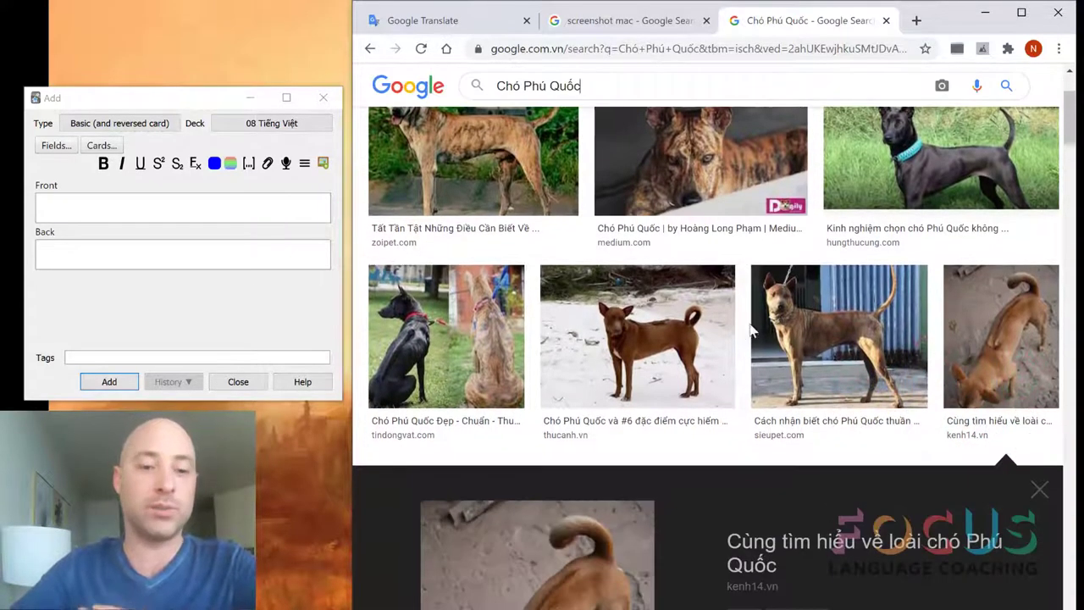
pyautogui.scroll(-1, 739, 334)
pyautogui.scroll(-2, 705, 326)
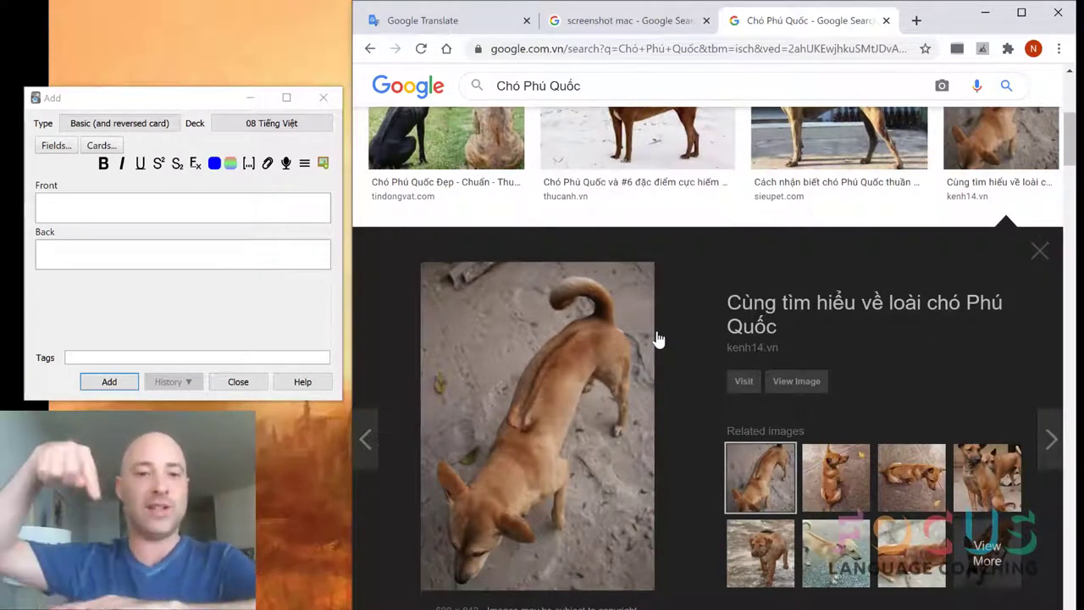
pyautogui.scroll(-3, 667, 334)
pyautogui.scroll(-2, 666, 337)
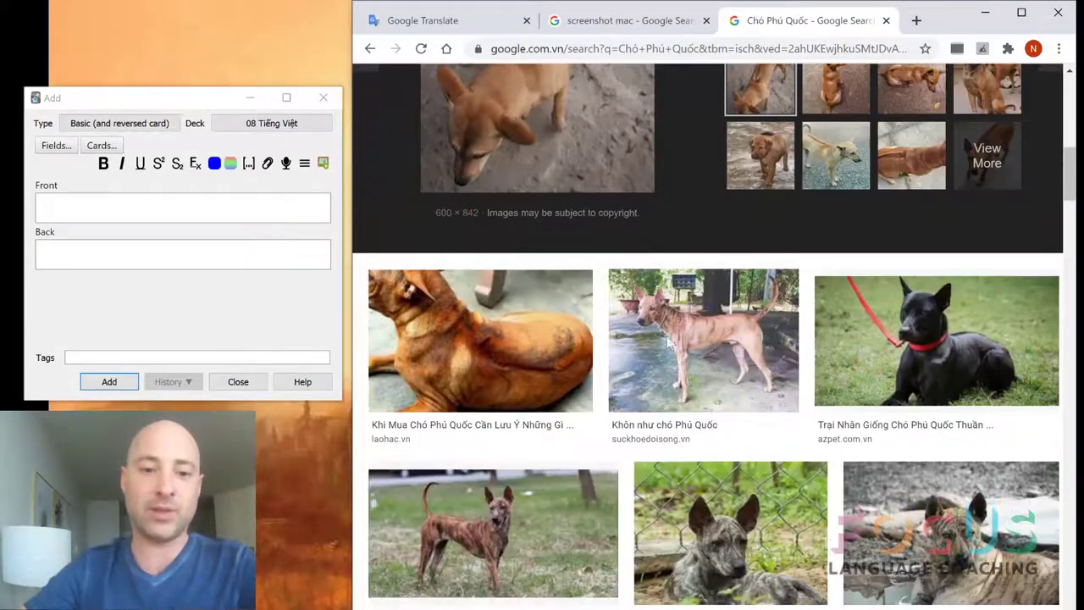
pyautogui.scroll(8, 595, 461)
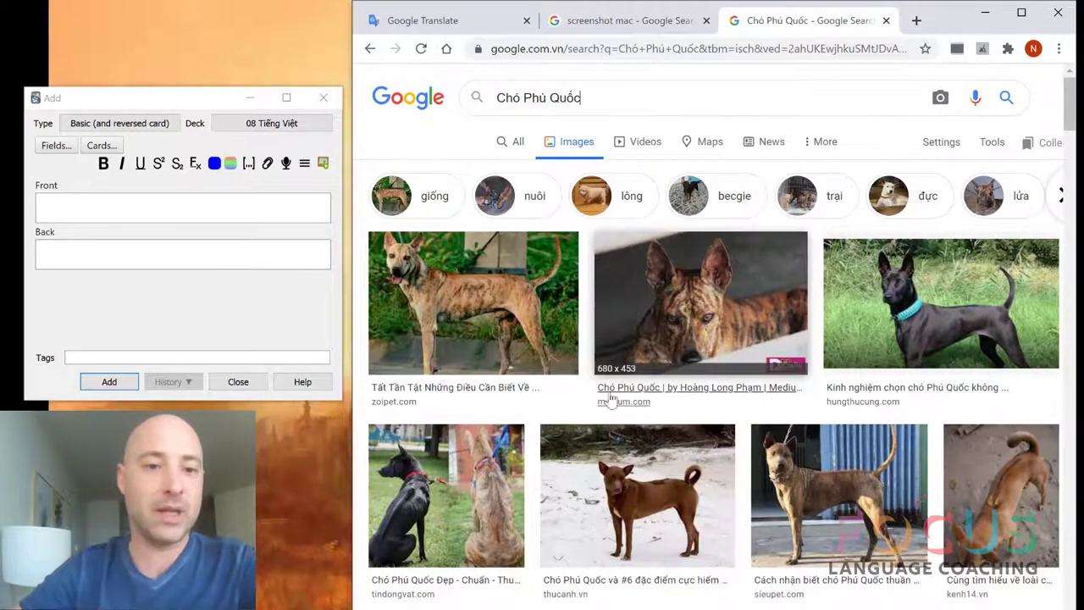
pyautogui.click(999, 491)
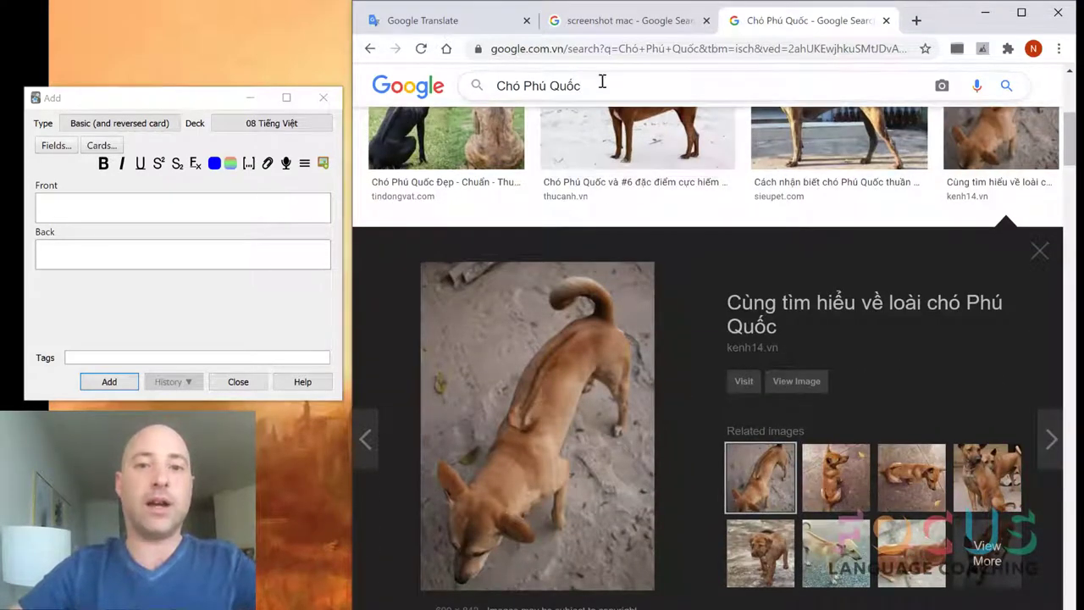
# Step: Try copying the previewed kenh14.vn dog photo from the browser into the note's Front field
pyautogui.click(159, 204)
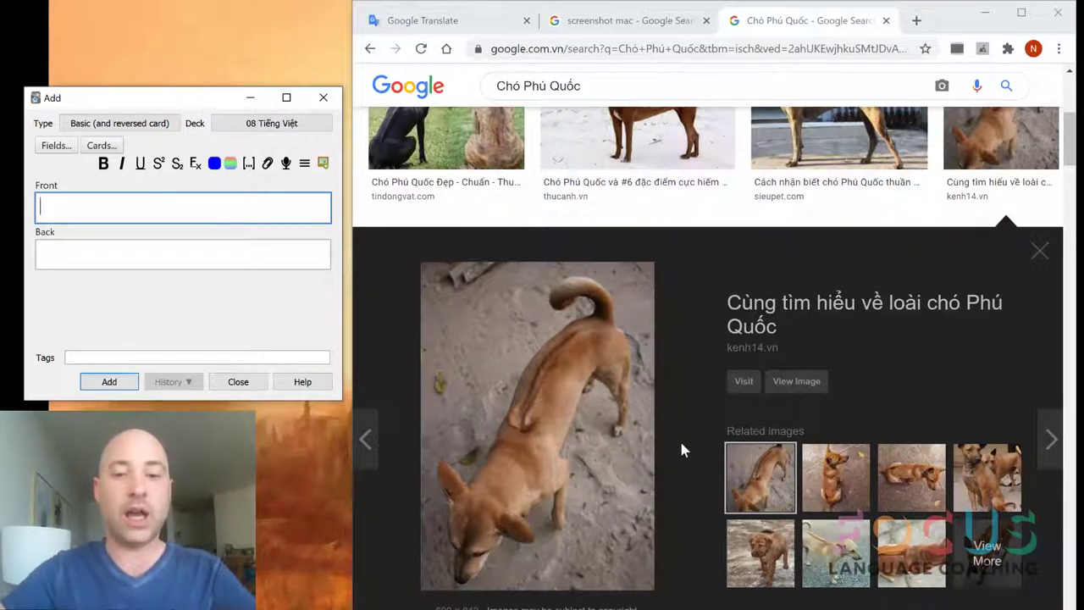
pyautogui.rightClick(545, 425)
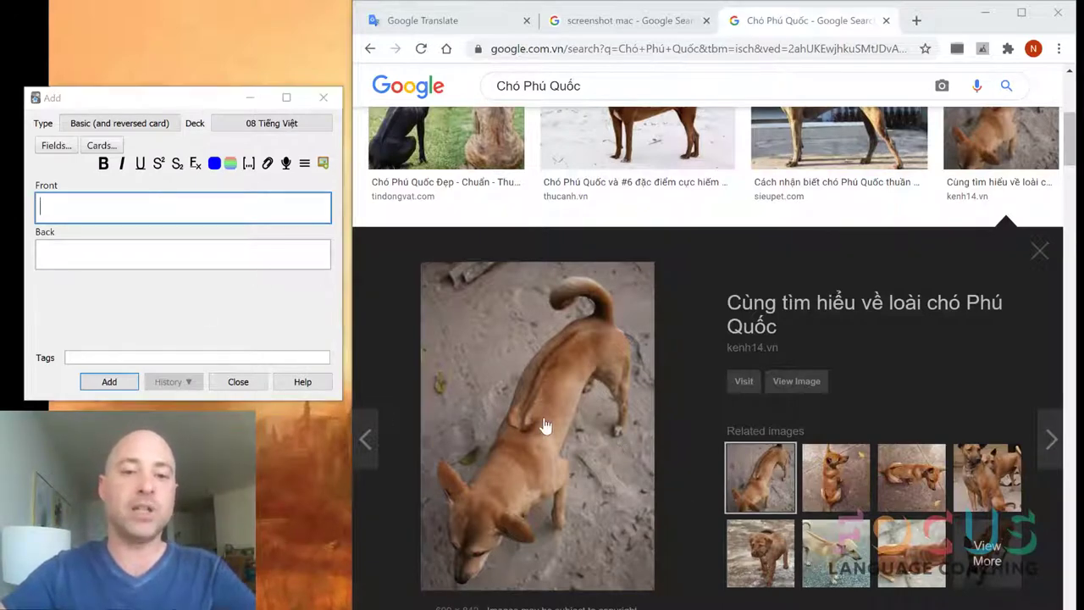
pyautogui.click(564, 343)
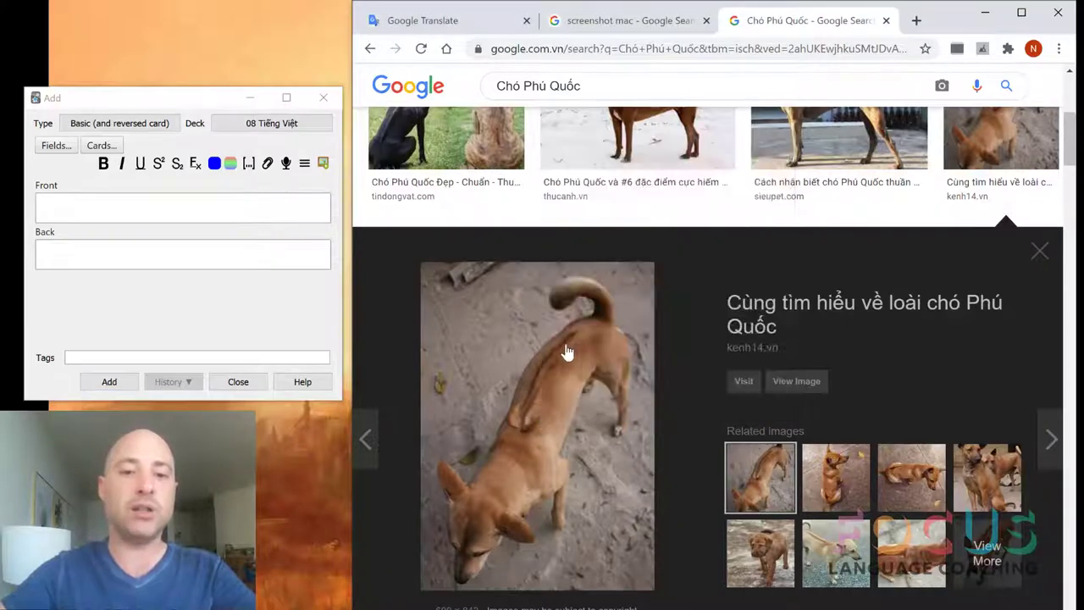
pyautogui.click(174, 218)
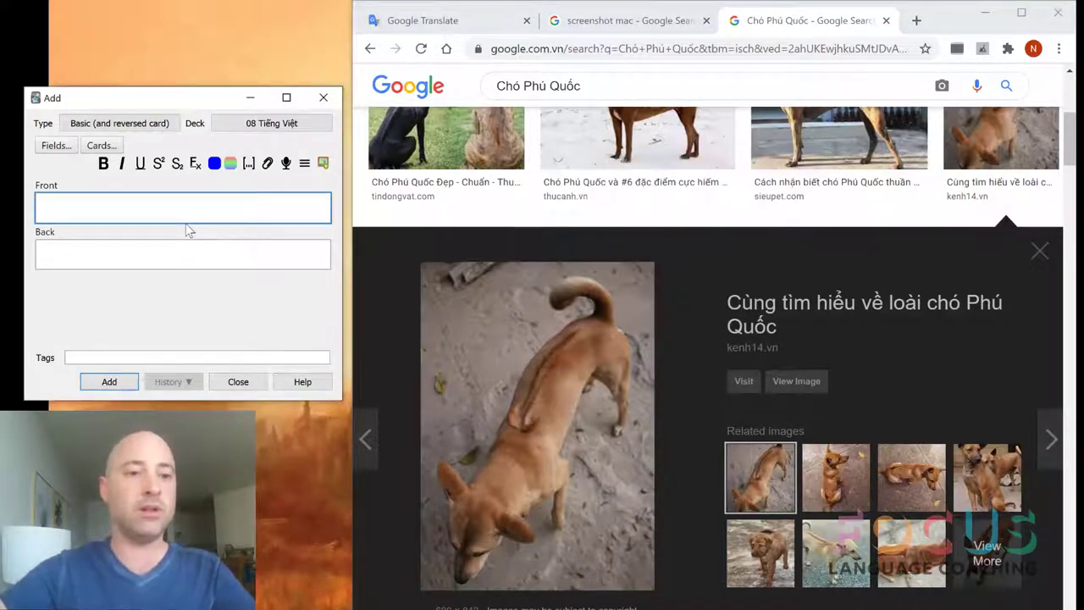
pyautogui.hotkey('ctrl', 'v')
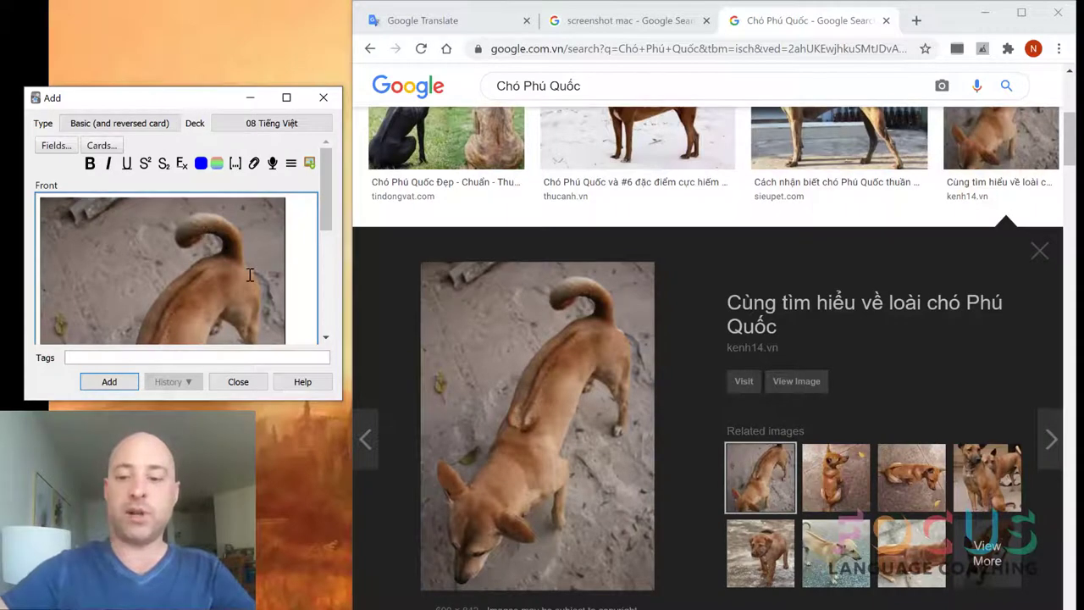
pyautogui.hotkey('ctrl', 'z')
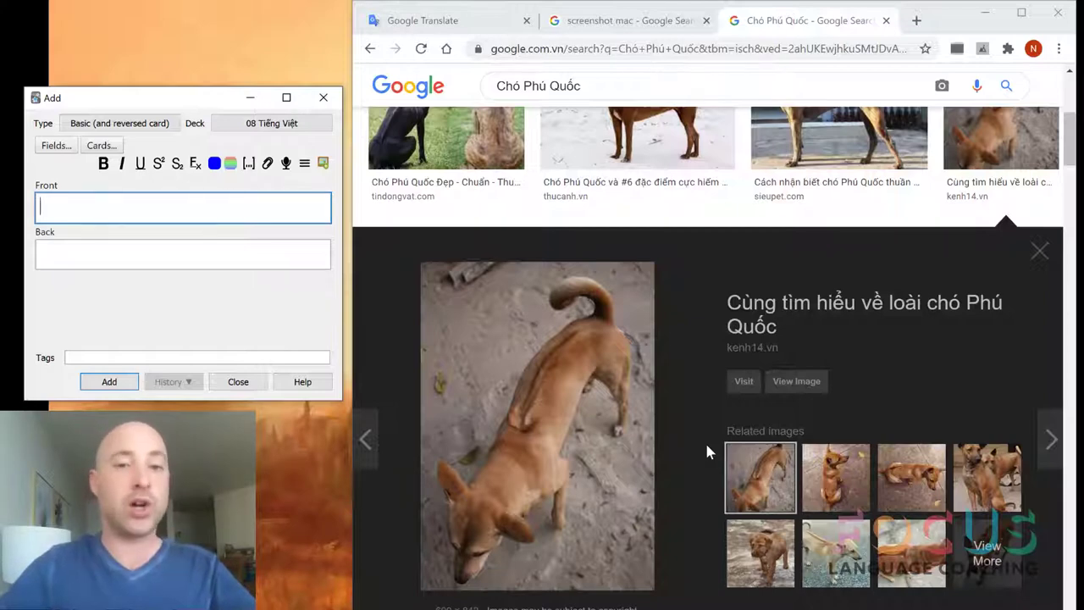
# Step: Capture a screen snip of the previewed kenh14.vn dog photo and paste it into the note's Front field
pyautogui.click(911, 499)
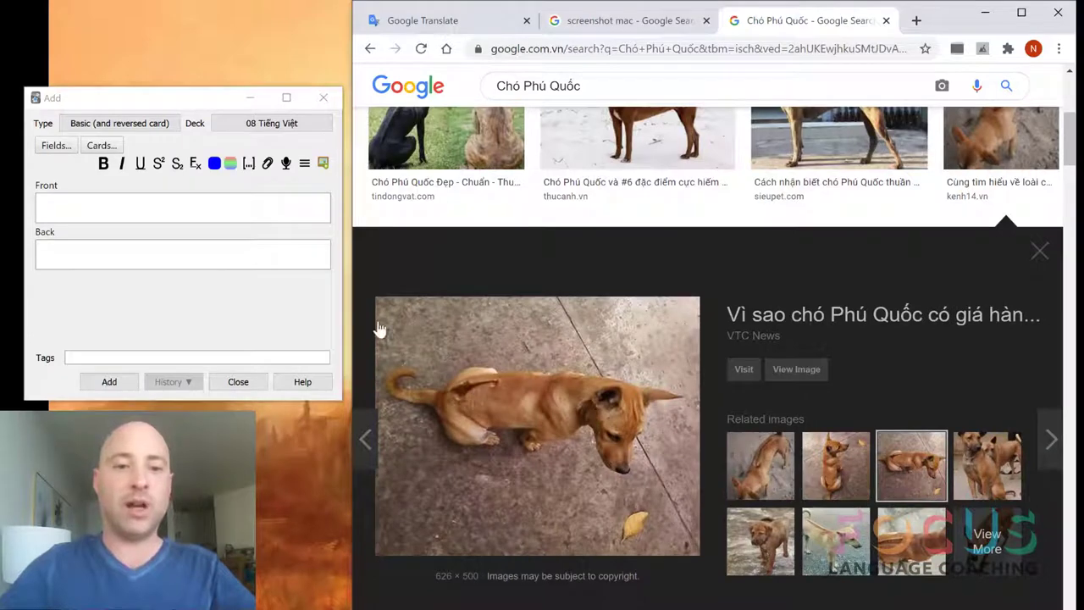
pyautogui.click(760, 466)
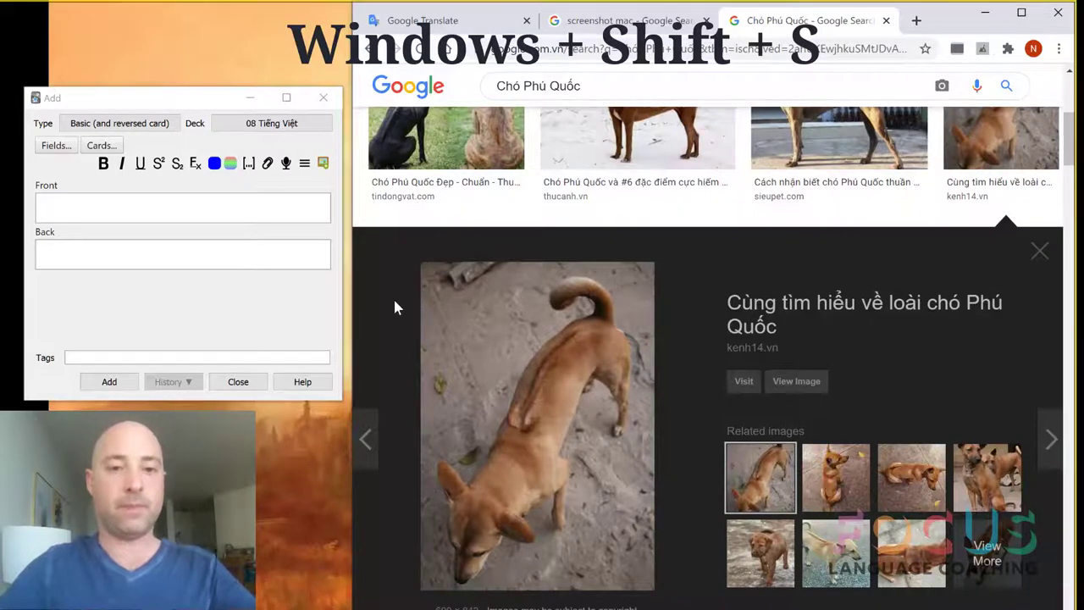
pyautogui.press('super+shift+s')
pyautogui.moveTo(422, 266); pyautogui.dragTo(649, 587)
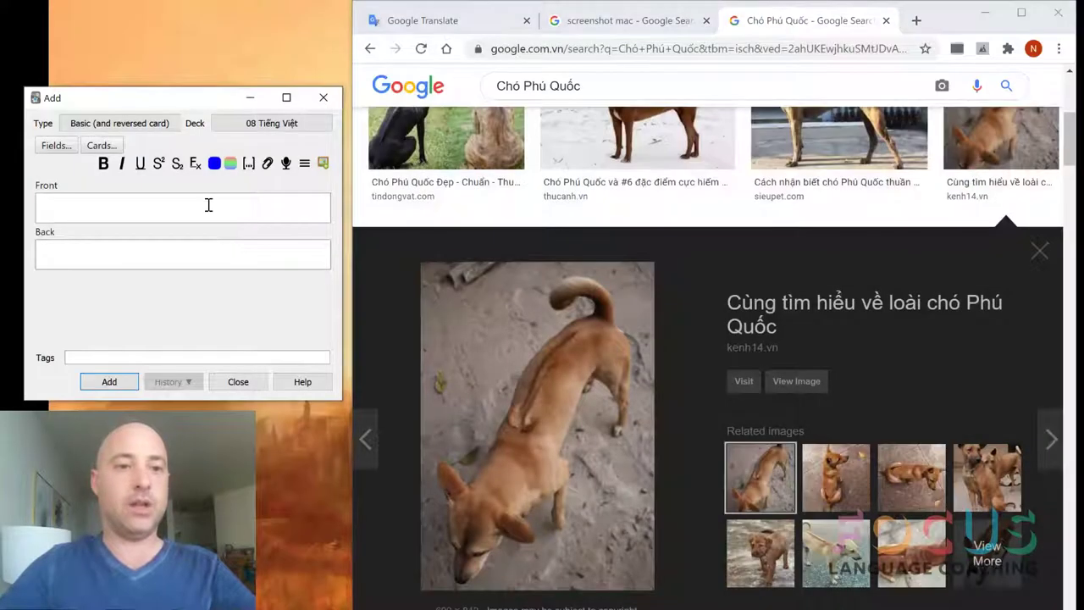
pyautogui.click(230, 207)
pyautogui.hotkey('ctrl', 'v')
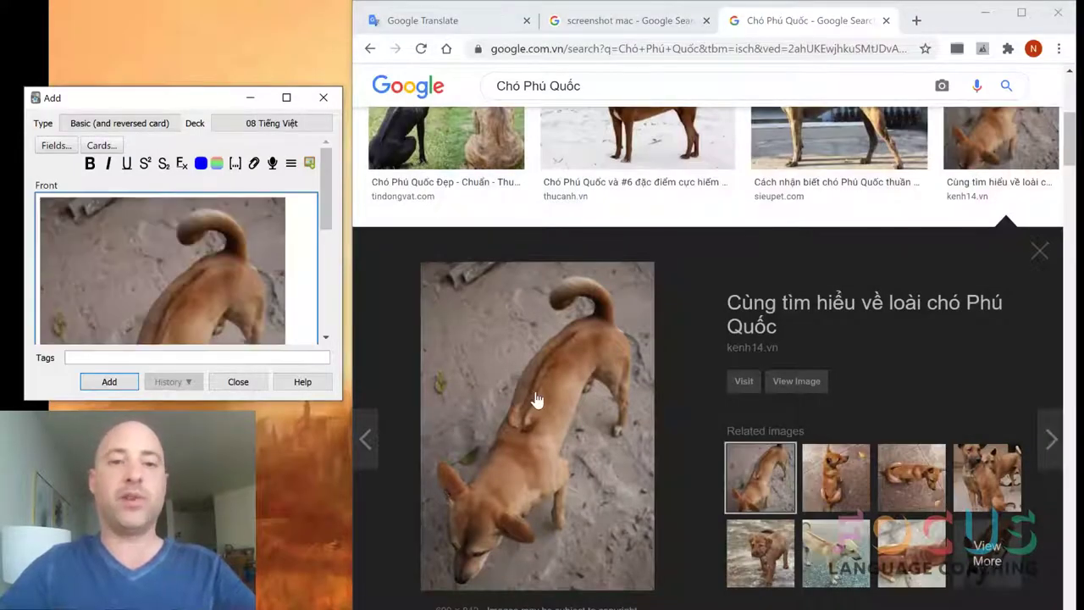
pyautogui.scroll(3, 533, 399)
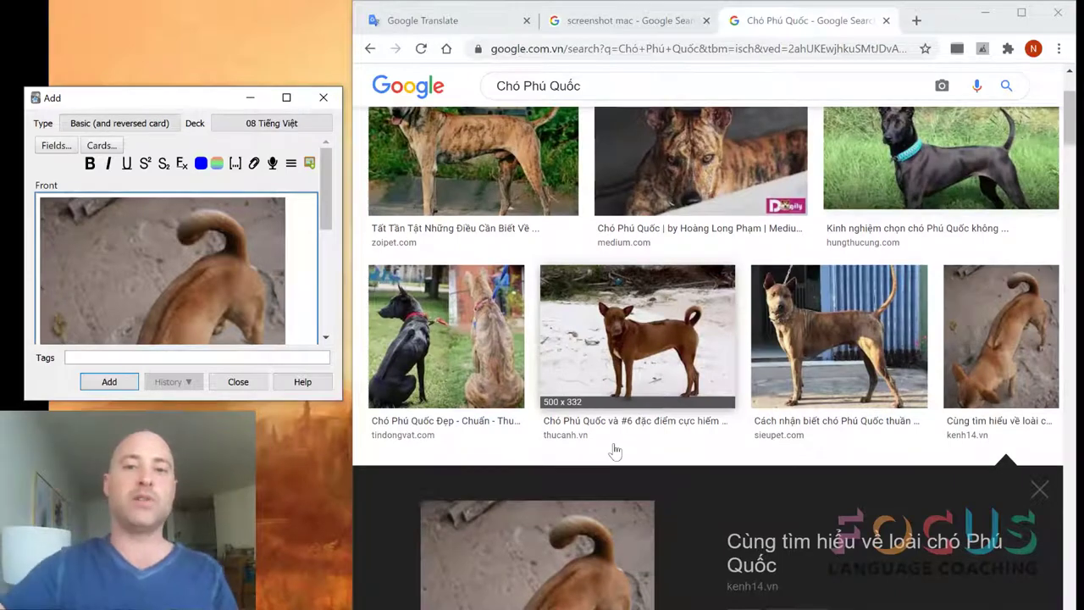
pyautogui.scroll(-2, 626, 449)
pyautogui.scroll(-2, 664, 447)
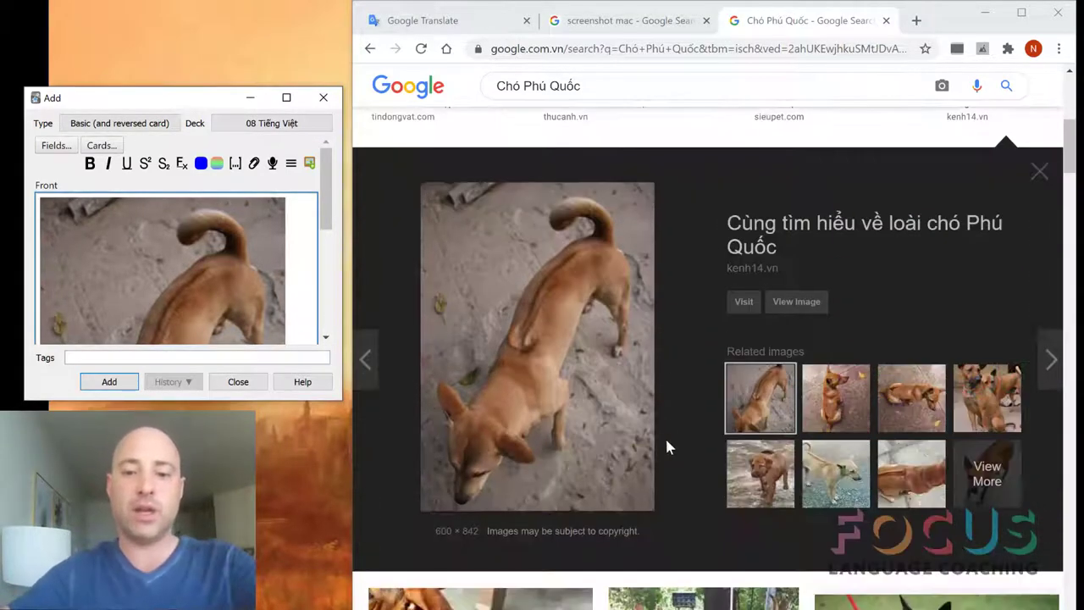
pyautogui.scroll(-1, 677, 438)
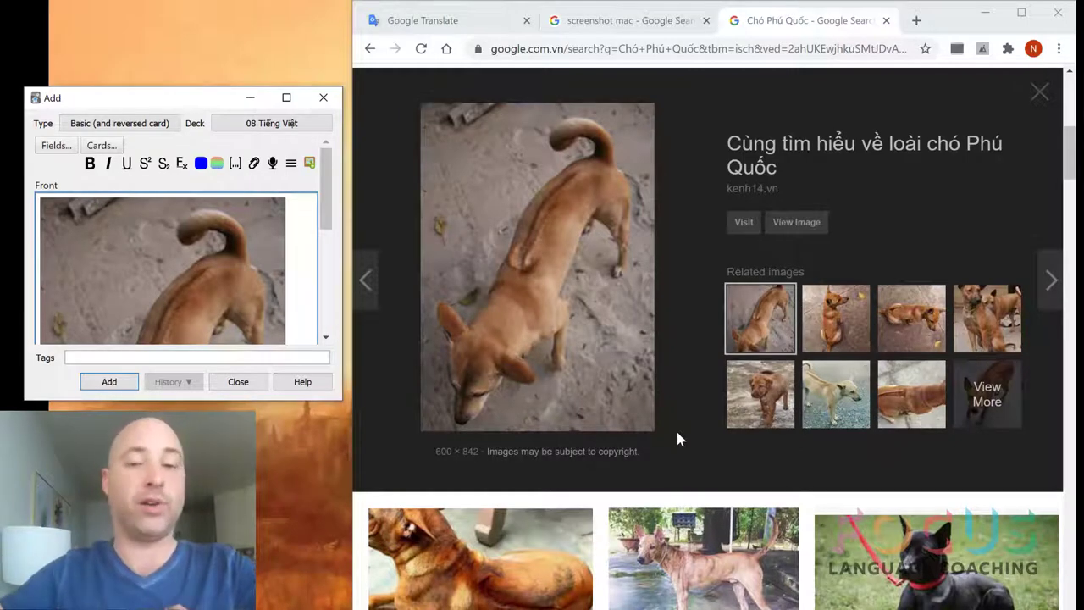
# Step: Copy the search text Chó Phú Quốc from the image search box for use in the note's Back field
pyautogui.scroll(5, 677, 429)
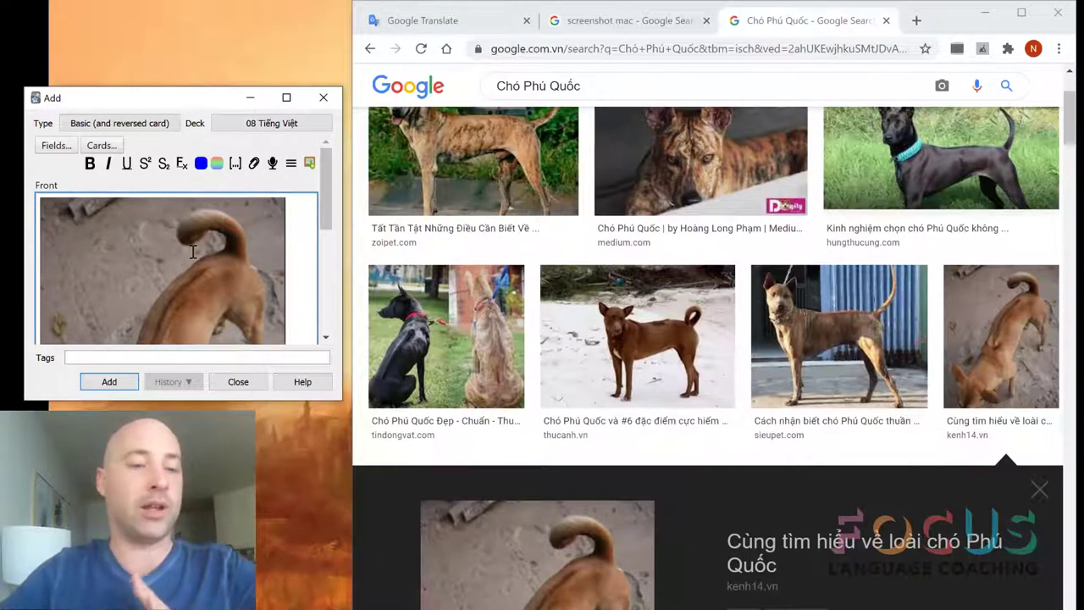
pyautogui.scroll(-5, 193, 251)
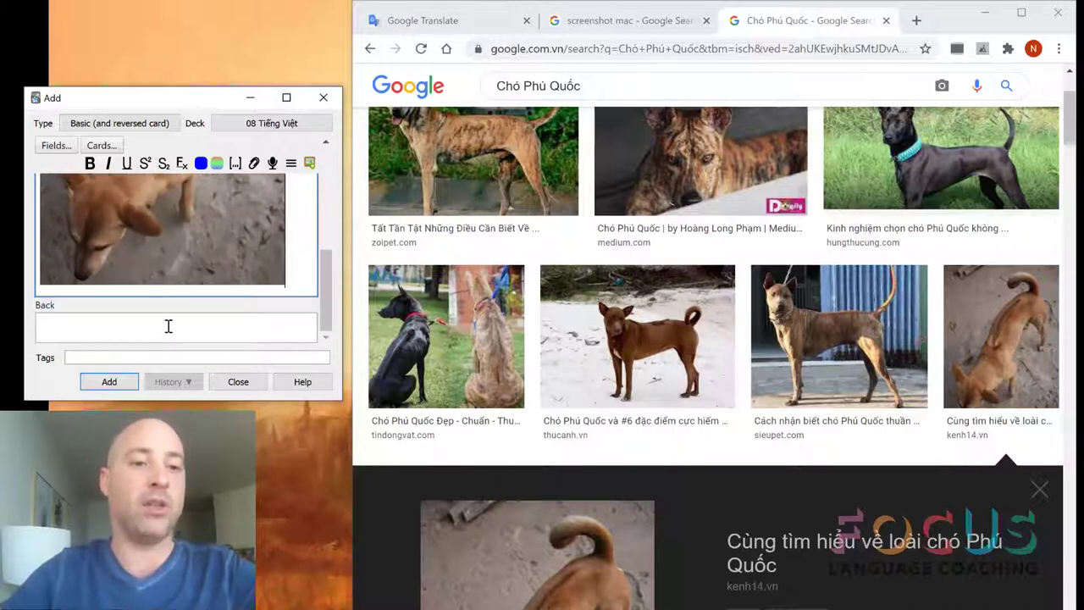
pyautogui.click(168, 326)
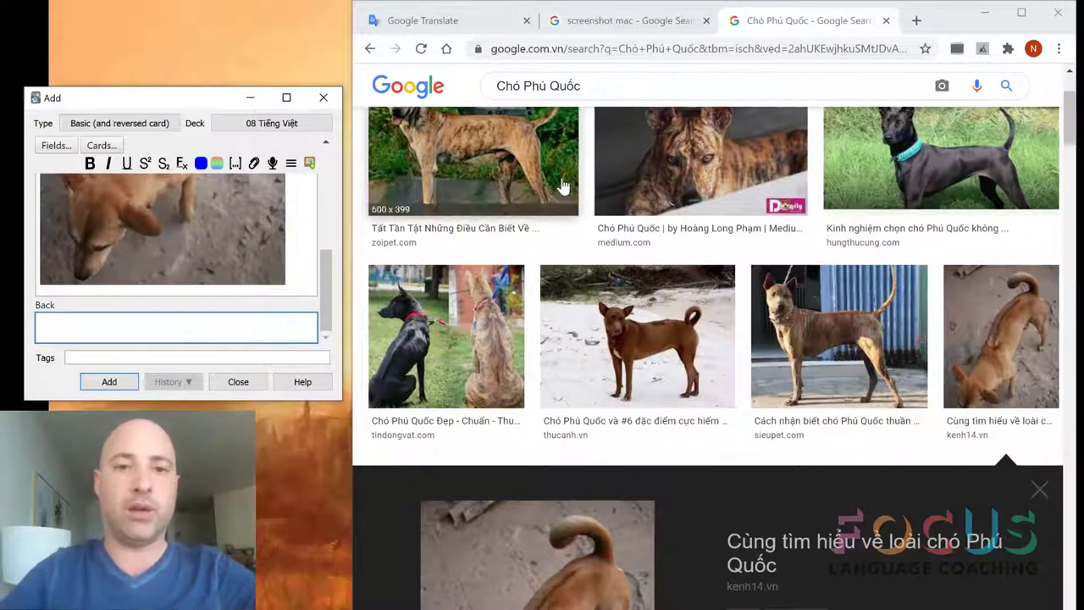
pyautogui.moveTo(592, 86); pyautogui.dragTo(498, 85)
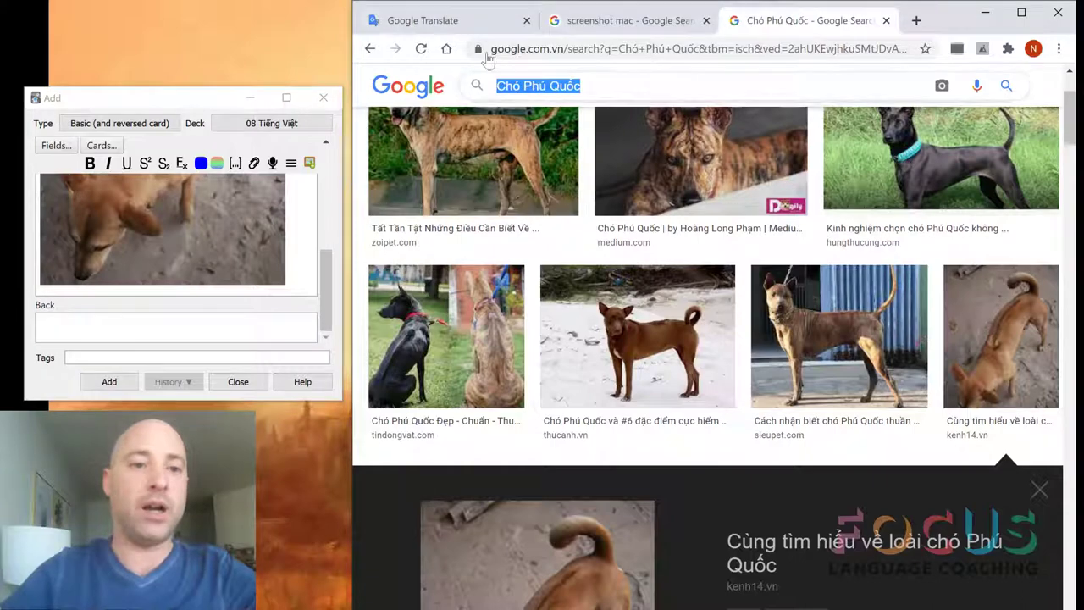
# Step: Check the search results on how to take a screenshot on a Mac and return to the image results
pyautogui.click(616, 20)
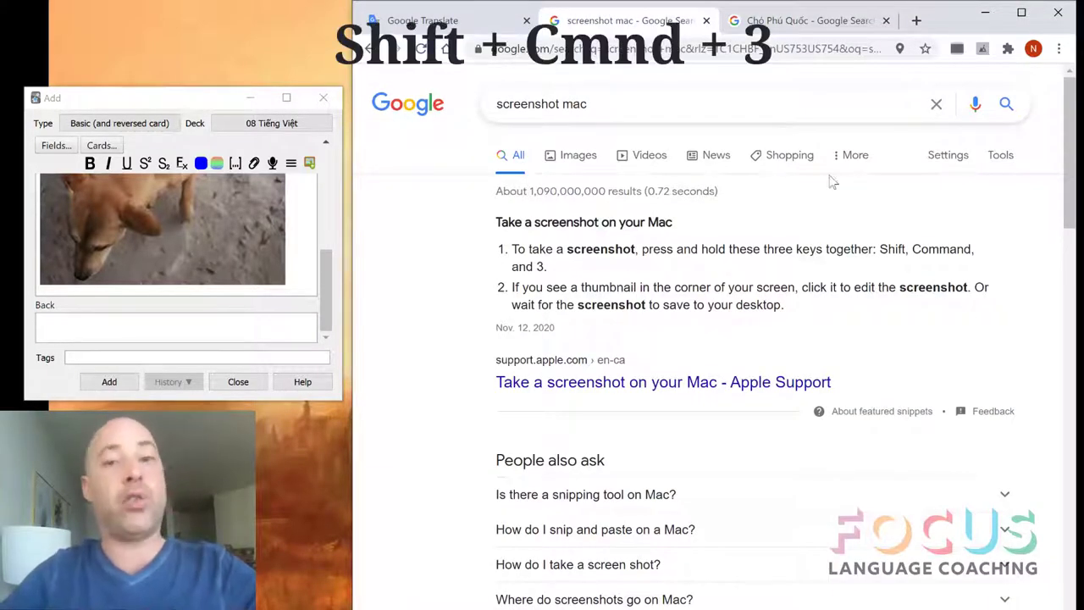
pyautogui.click(772, 25)
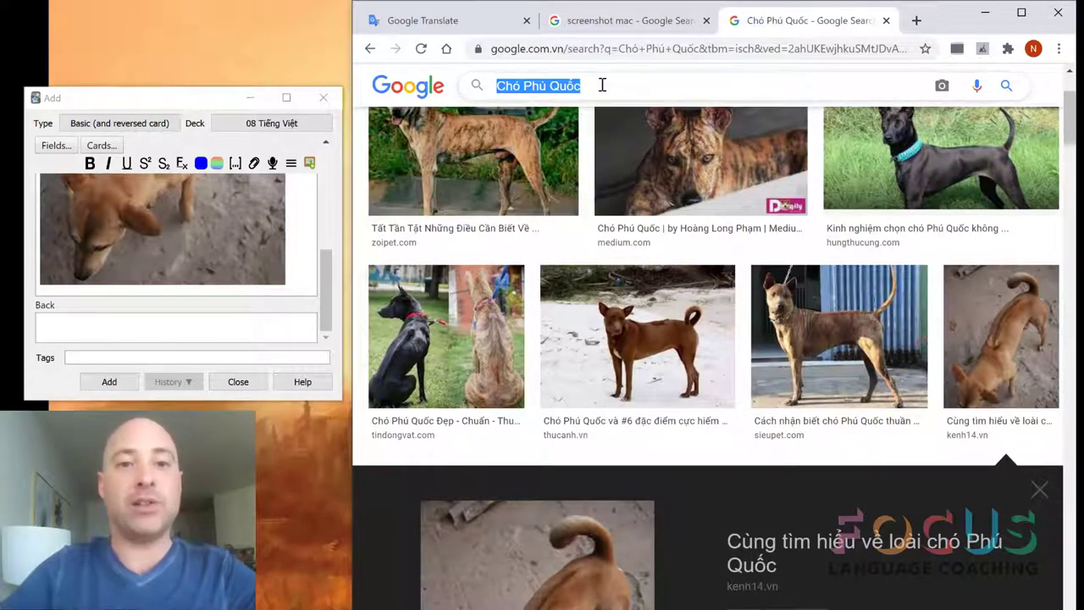
# Step: Paste Chó Phú Quốc into the note's Back field and add the finished note to the 08 Tiếng Việt deck
pyautogui.click(243, 321)
pyautogui.scroll(5, 230, 329)
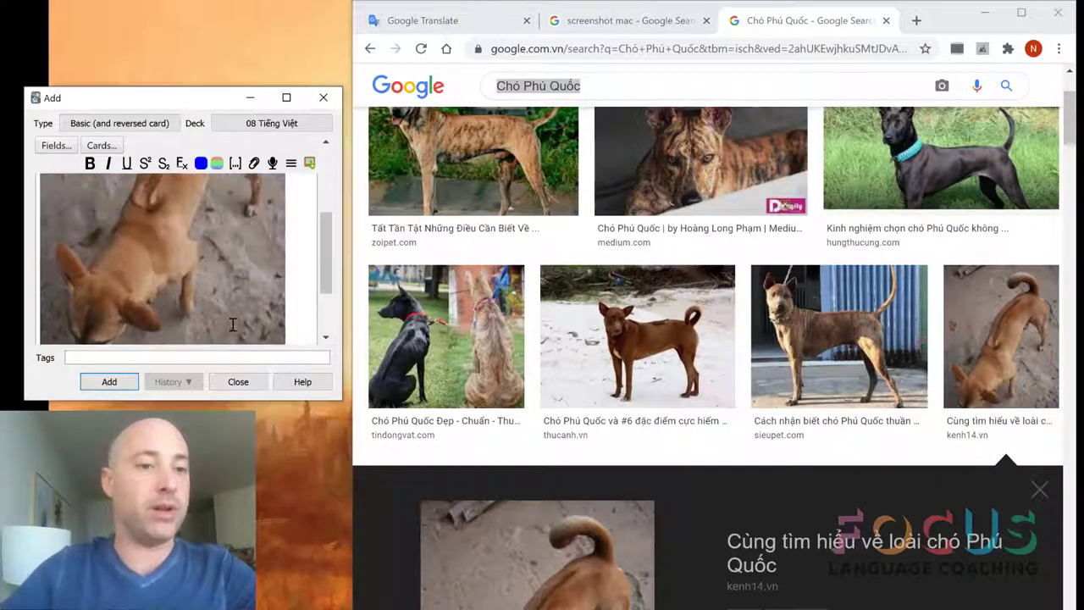
pyautogui.click(109, 382)
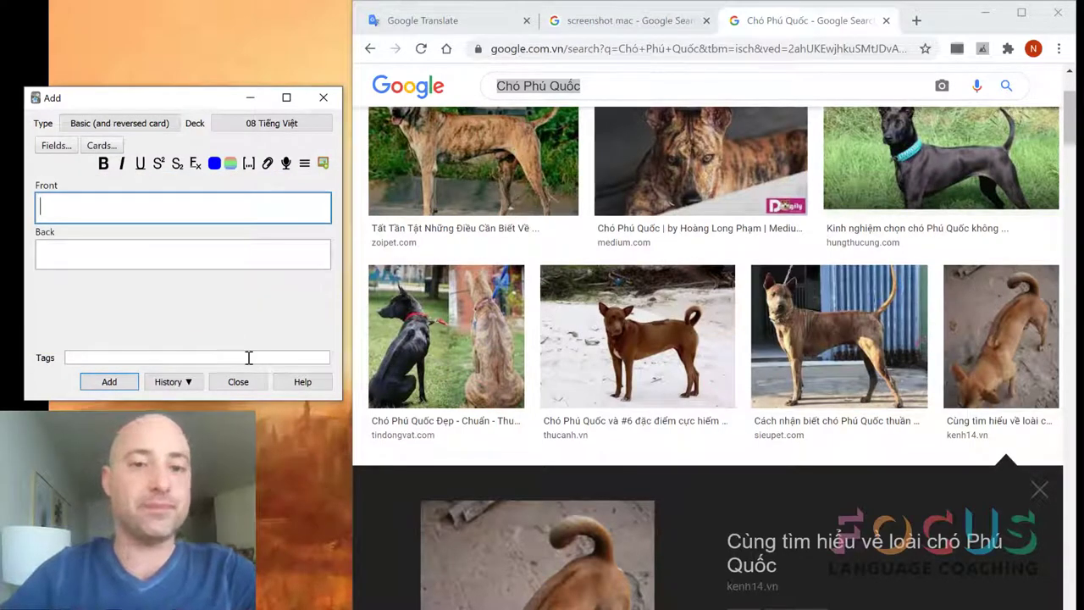
# Step: Look through the Chó Phú Quốc image results to examine the variety of dog photos
pyautogui.scroll(-8, 614, 440)
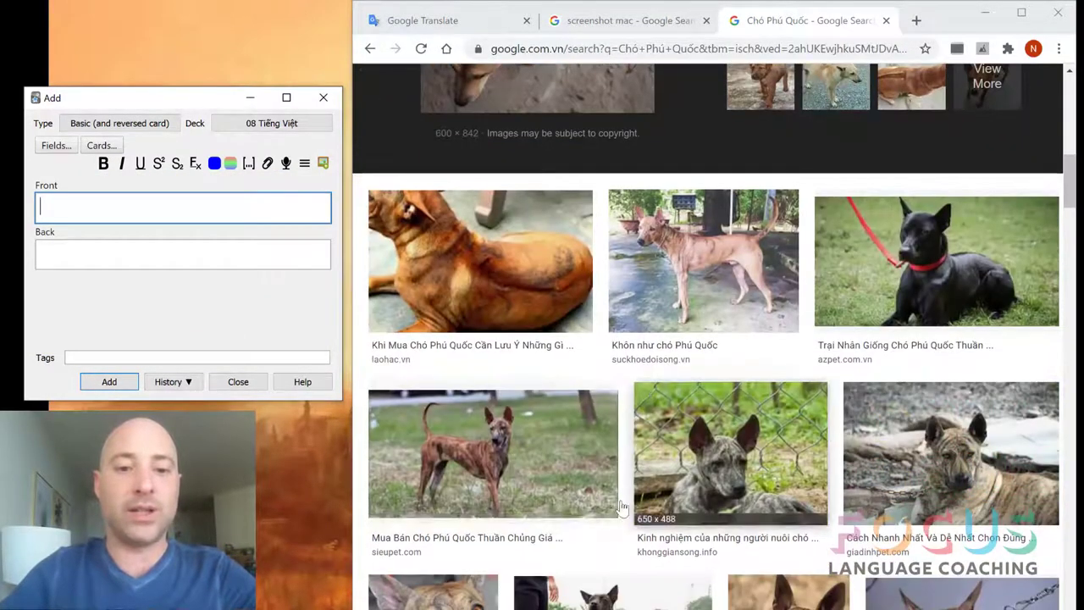
pyautogui.scroll(8, 559, 457)
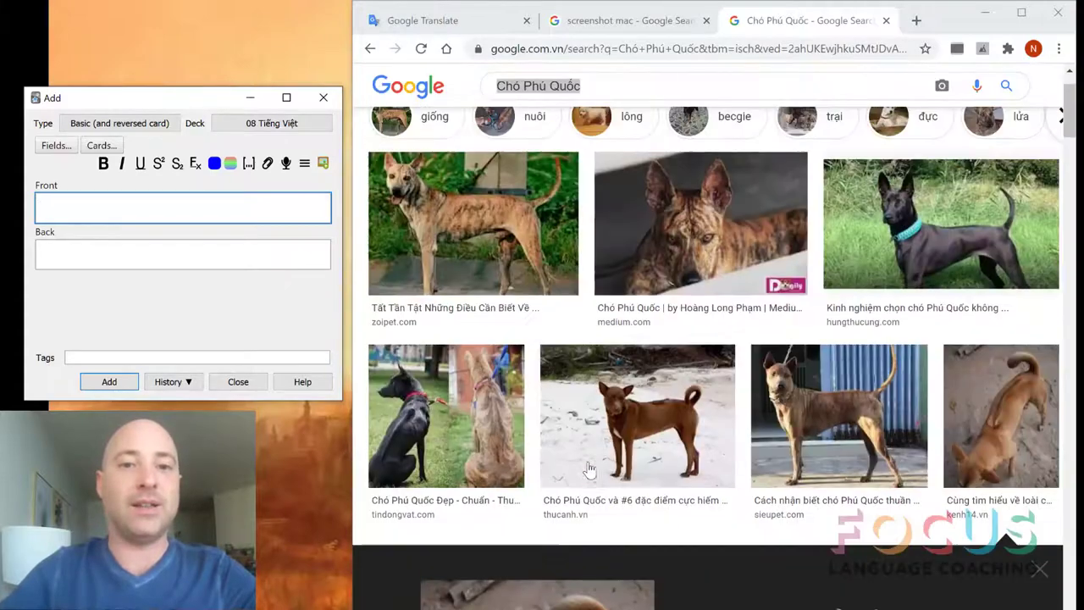
pyautogui.scroll(-5, 635, 474)
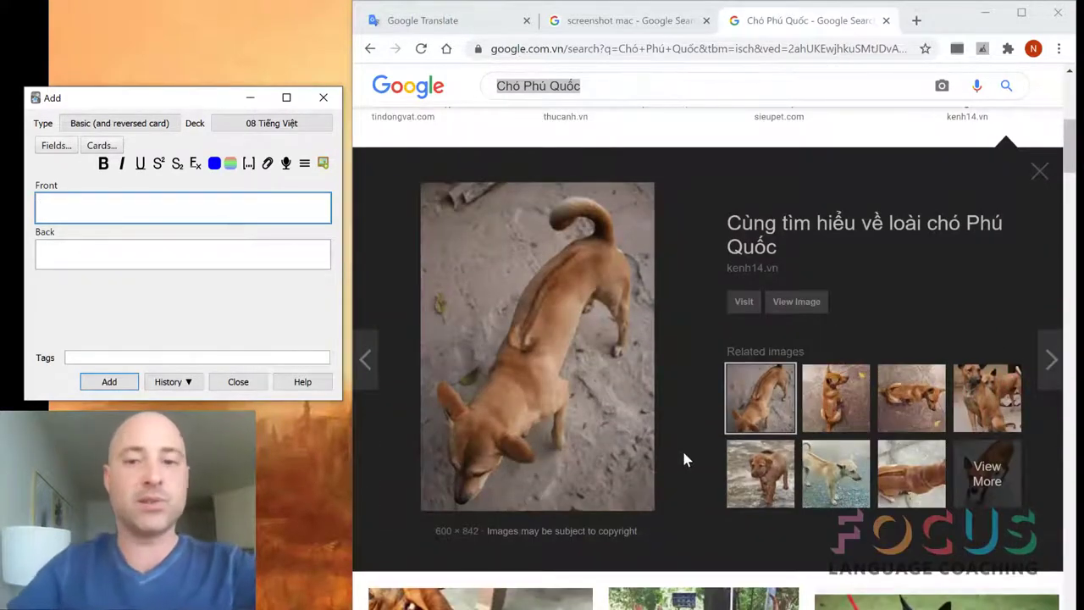
pyautogui.scroll(-8, 683, 455)
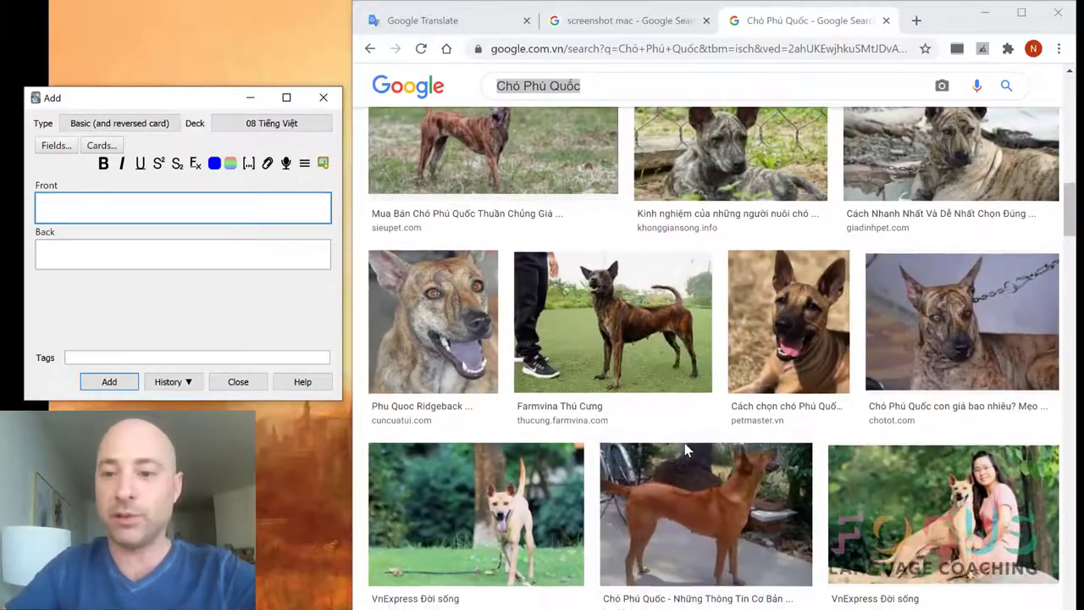
pyautogui.scroll(-5, 684, 457)
pyautogui.scroll(-5, 651, 483)
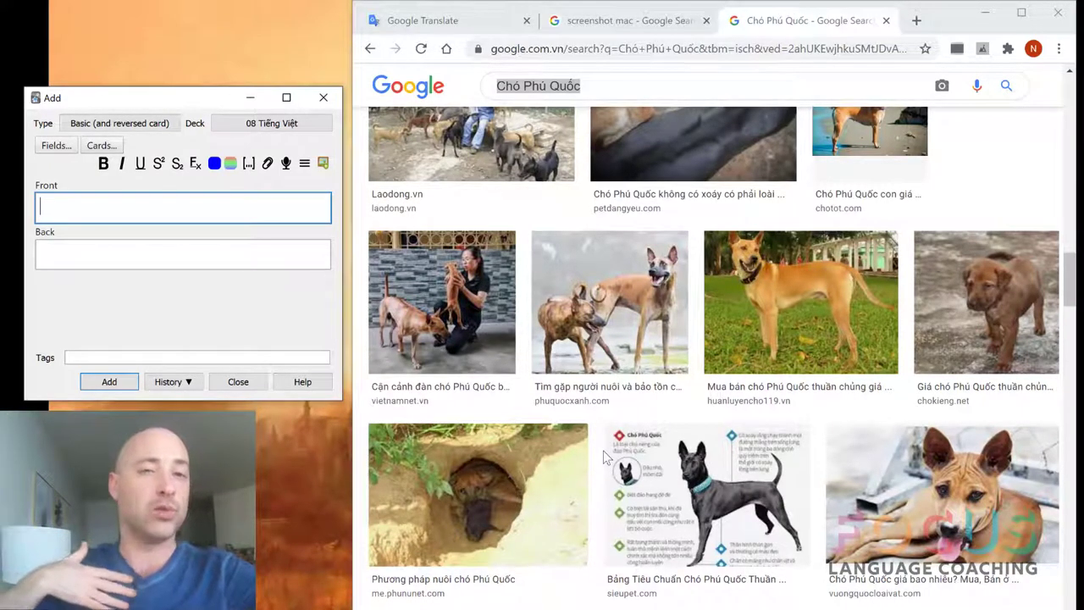
pyautogui.scroll(4, 734, 428)
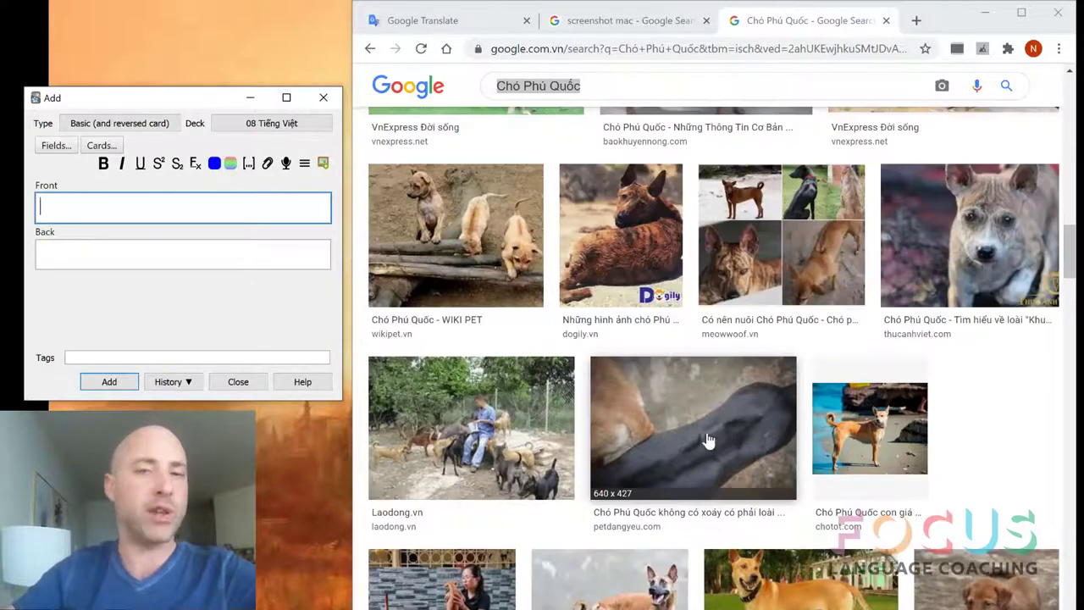
pyautogui.scroll(15, 712, 453)
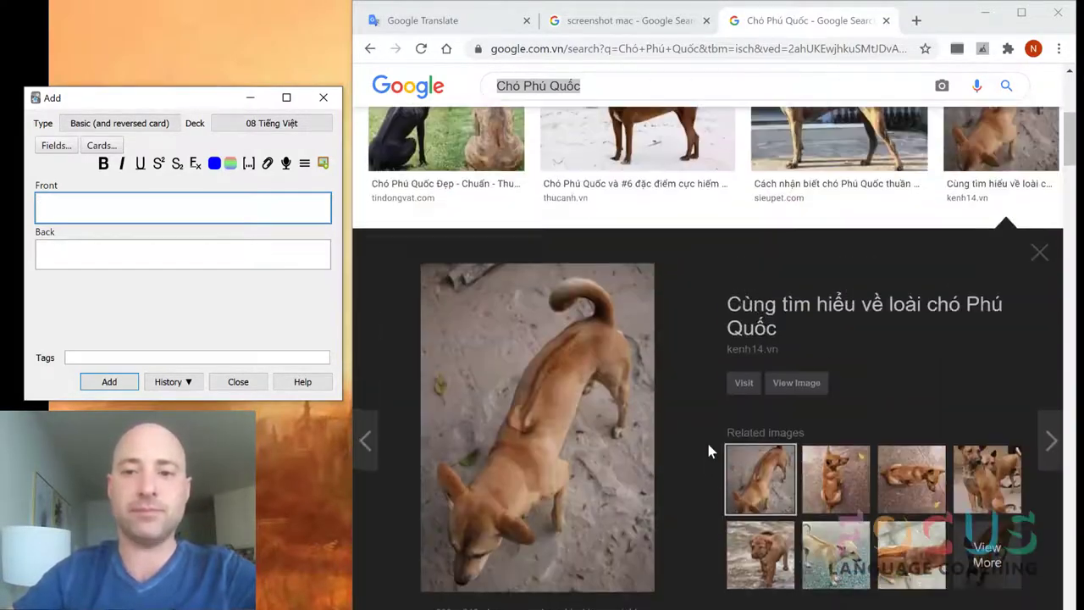
pyautogui.scroll(2, 710, 451)
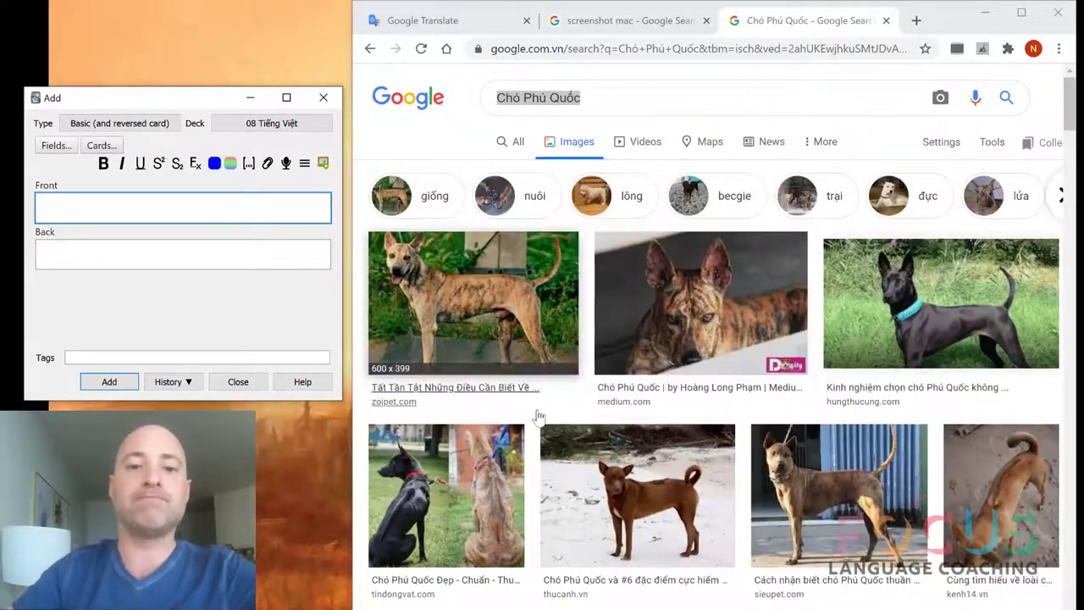
pyautogui.click(666, 91)
pyautogui.doubleClick(667, 91)
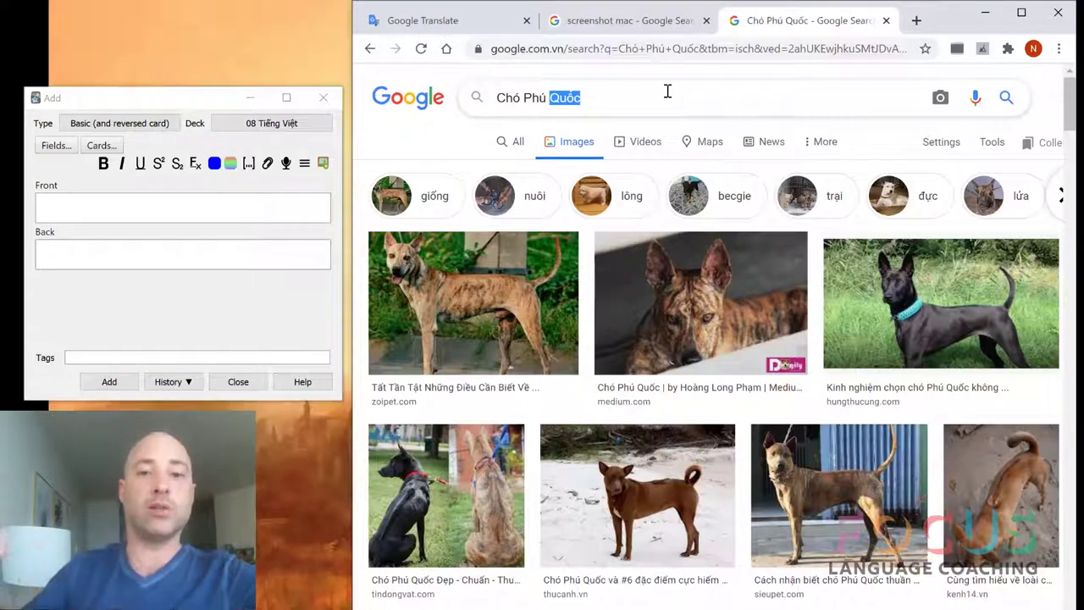
pyautogui.click(559, 50)
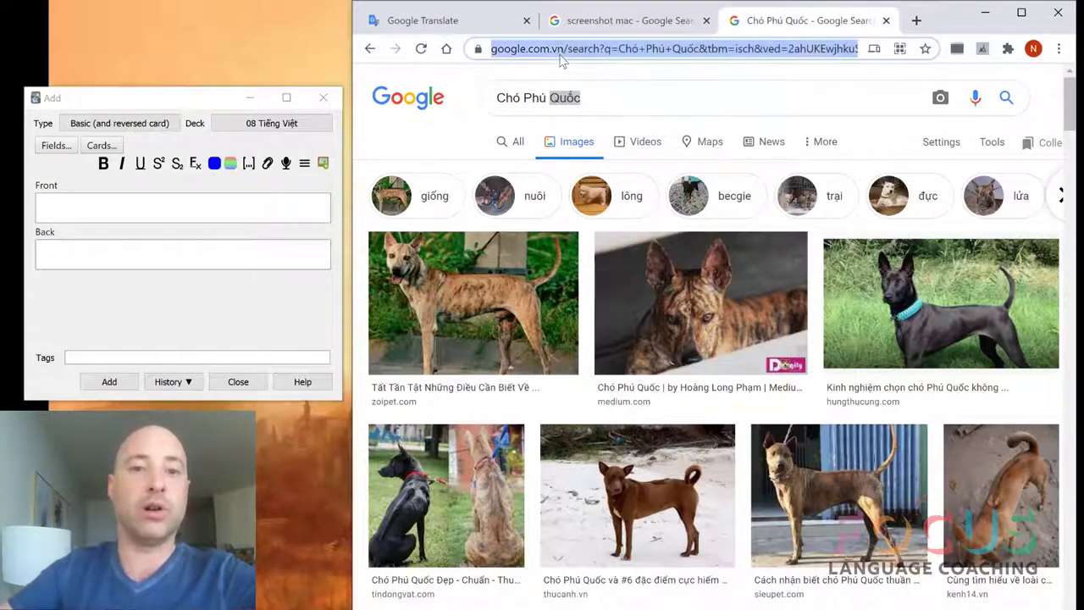
pyautogui.click(562, 49)
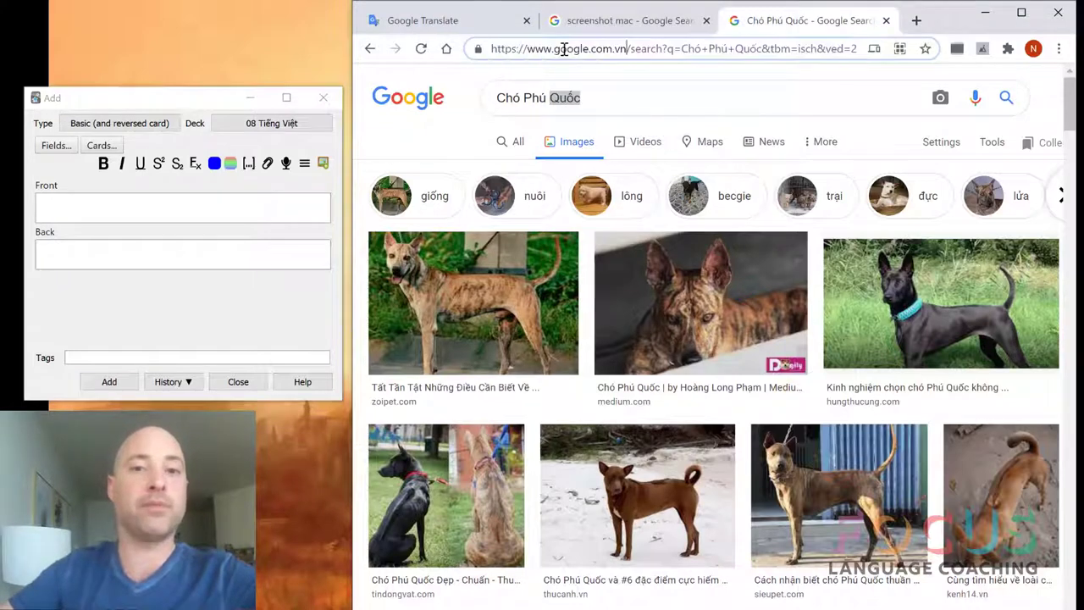
pyautogui.doubleClick(634, 95)
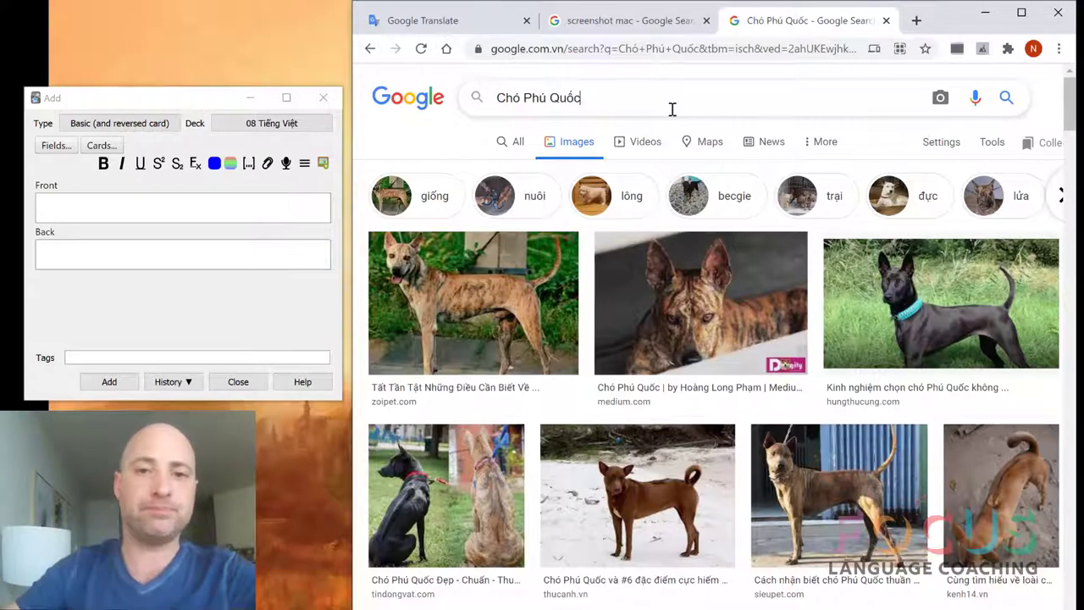
pyautogui.scroll(-2, 674, 218)
pyautogui.scroll(2, 663, 251)
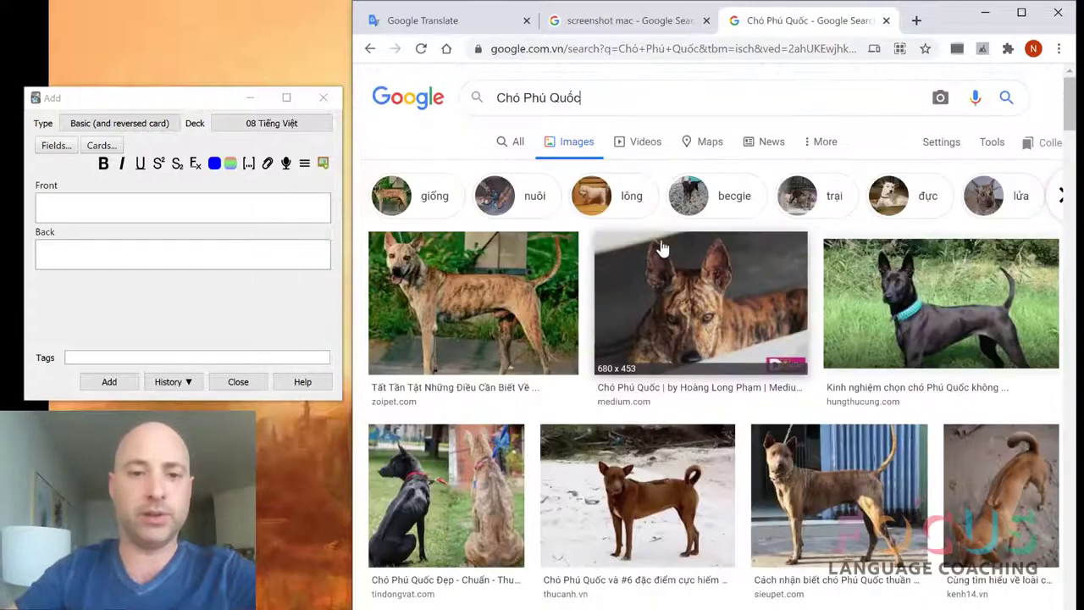